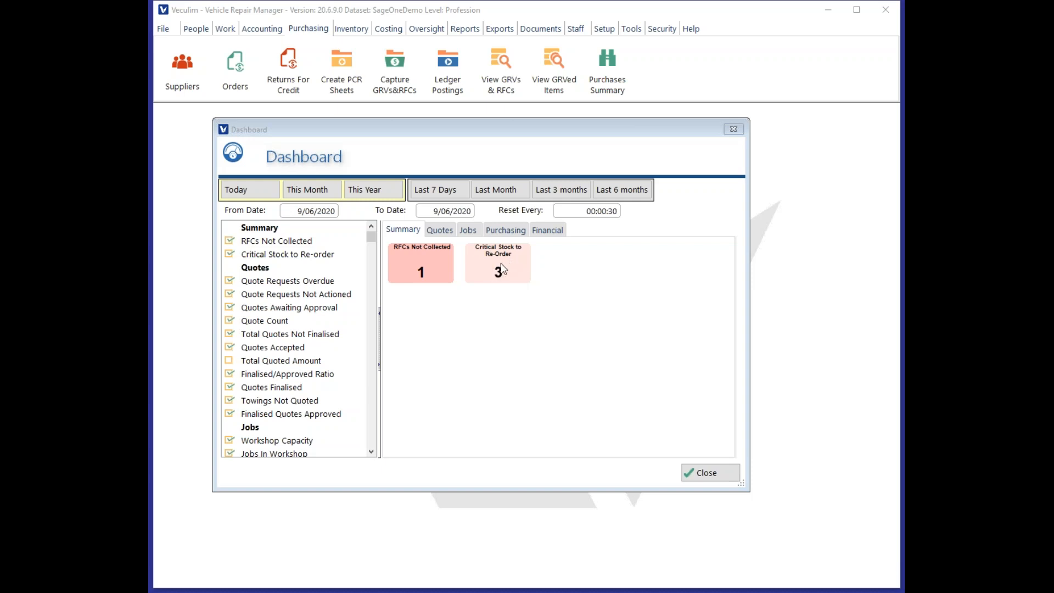
Open the dashboard's list of critical stock to re-order and review the suppliers linked to each listed item
{"action": "left_click", "coordinate": [501, 264]}
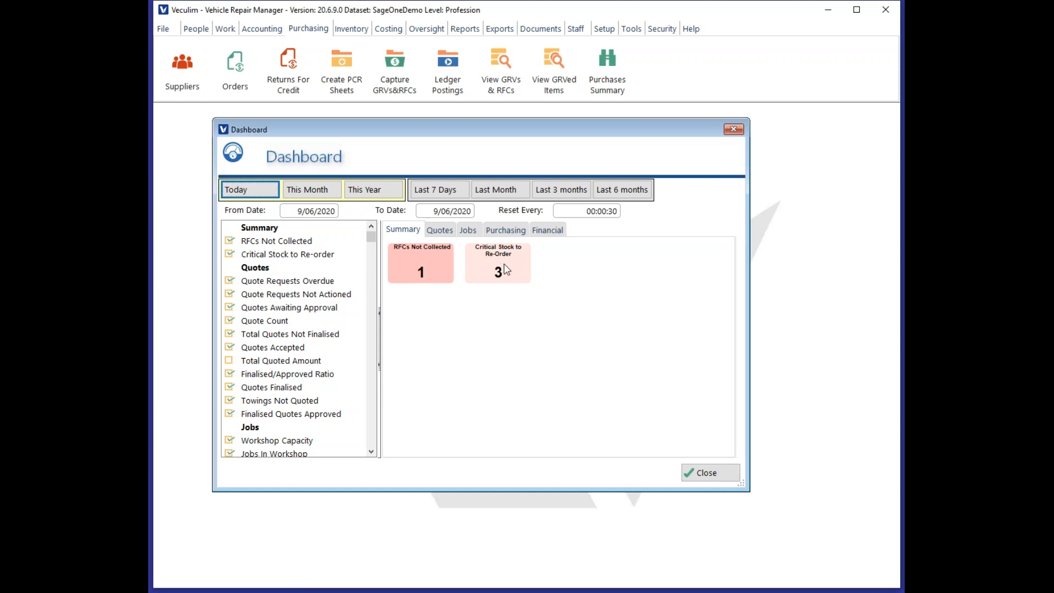
{"action": "double_click", "coordinate": [510, 265]}
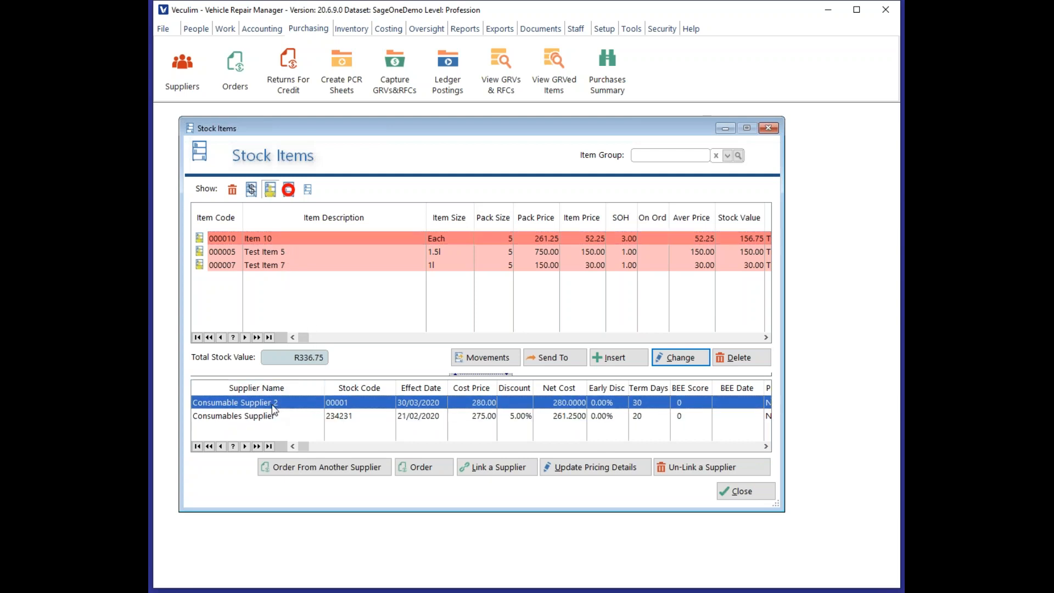
{"action": "left_click", "coordinate": [284, 252]}
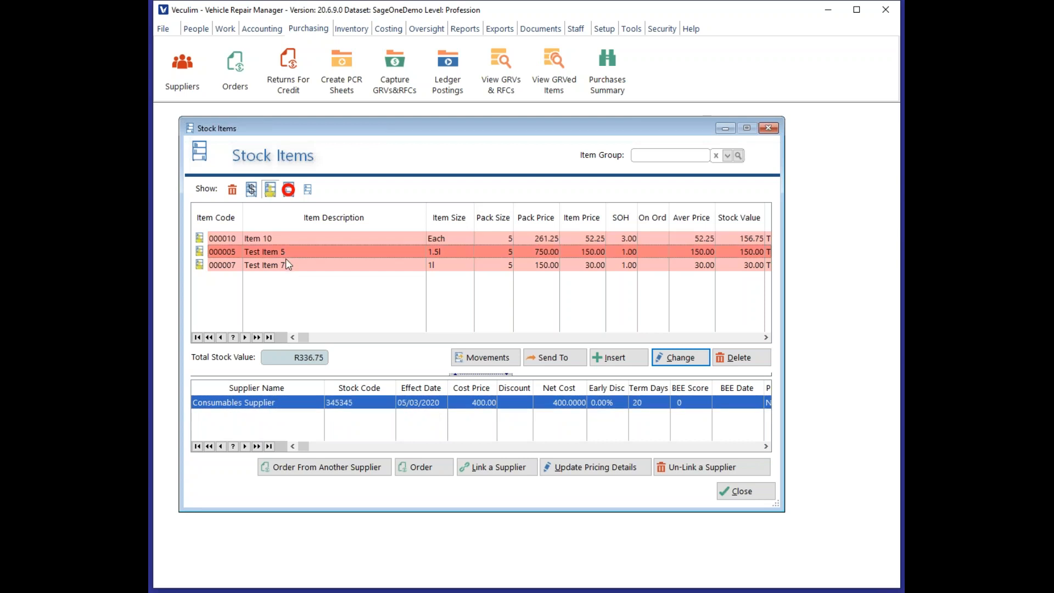
{"action": "left_click", "coordinate": [287, 265]}
{"action": "left_click", "coordinate": [285, 252]}
{"action": "left_click", "coordinate": [285, 239]}
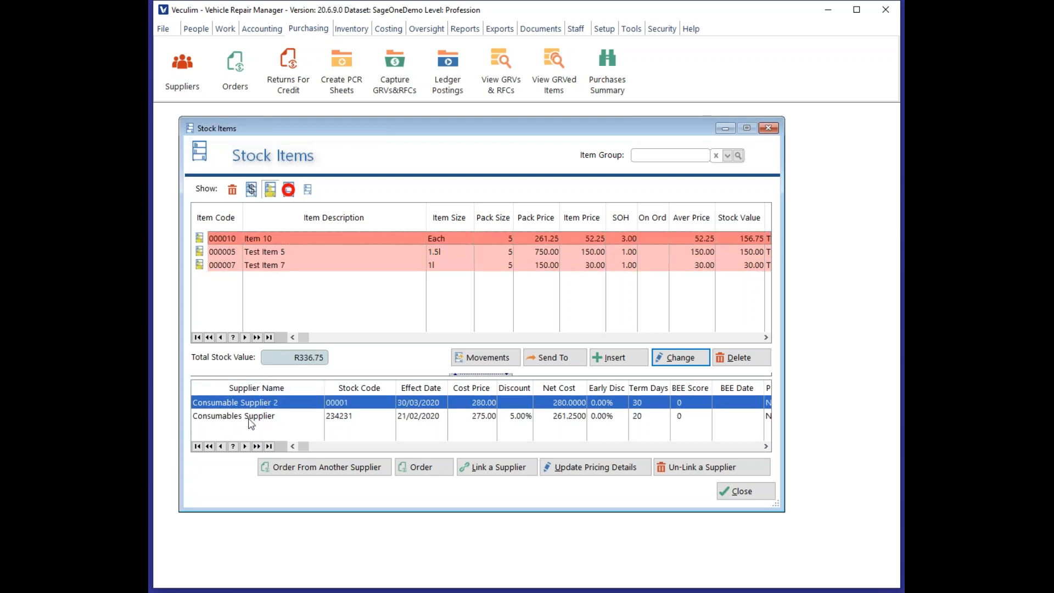
Start a consumables order for Item 10 from Consumables Supplier and move the order window up
{"action": "left_click", "coordinate": [257, 422]}
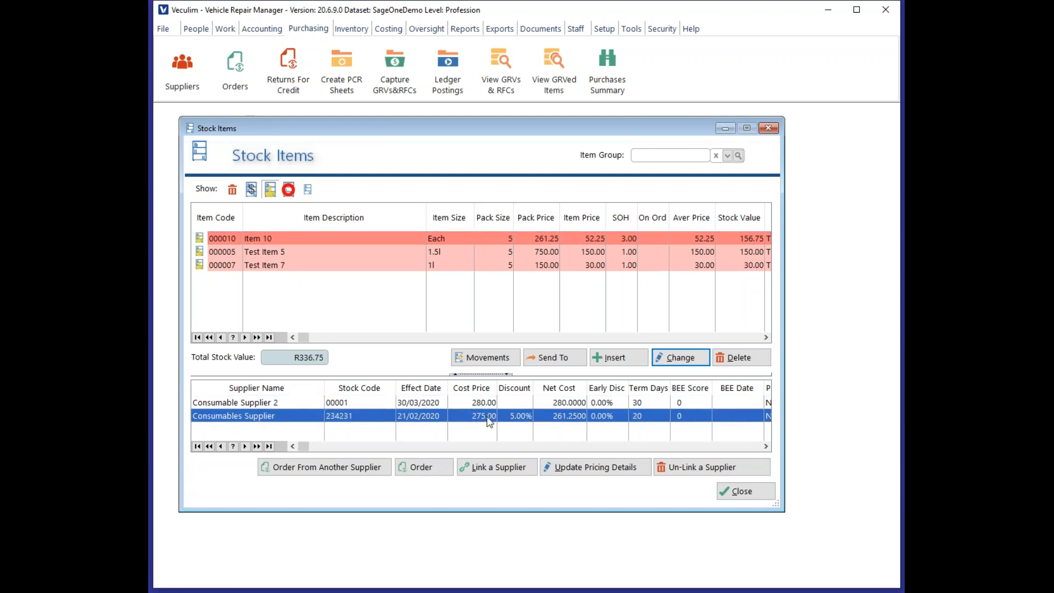
{"action": "left_click", "coordinate": [421, 468]}
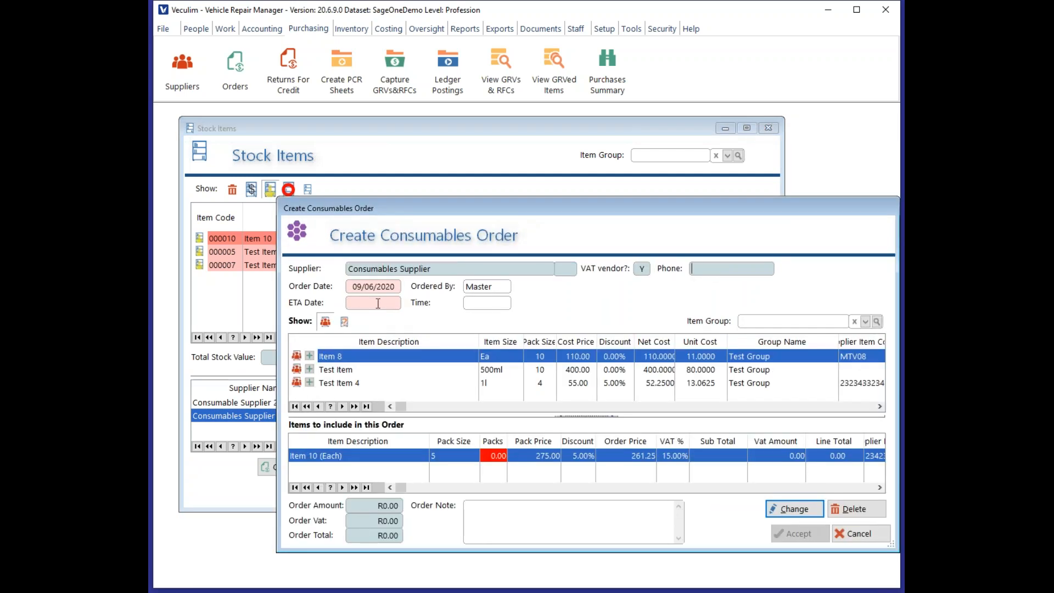
{"action": "left_click_drag", "start_coordinate": [457, 198], "coordinate": [453, 113]}
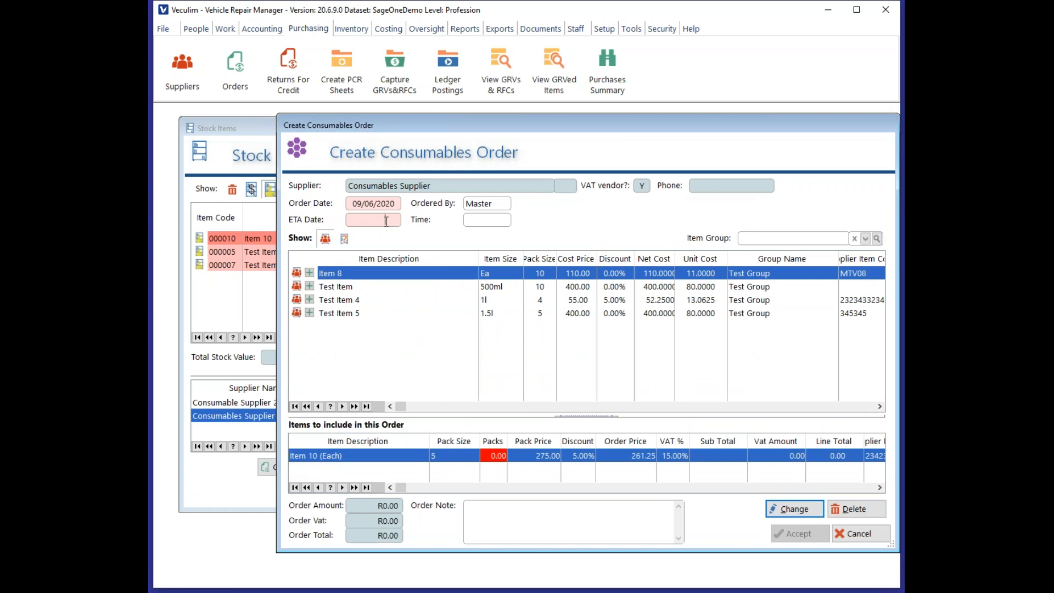
Set the order's ETA date to 9/06/2020 and the quantity of Item 10 to 1 pack
{"action": "left_click", "coordinate": [386, 220]}
{"action": "type", "text": "9"}
{"action": "key", "text": "Tab"}
{"action": "left_click", "coordinate": [488, 461]}
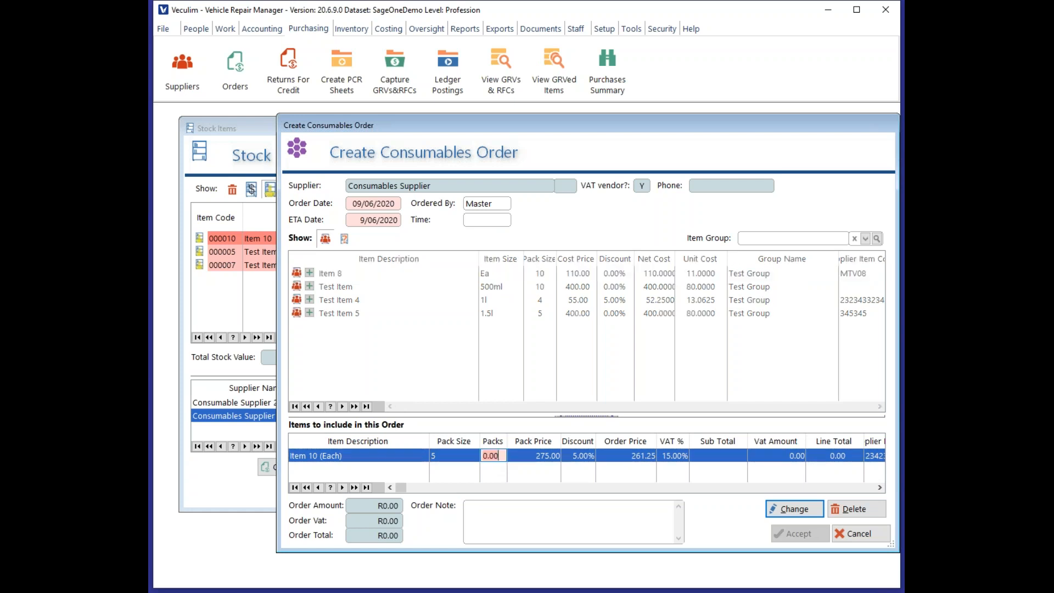
{"action": "type", "text": "1"}
{"action": "key", "text": "Tab"}
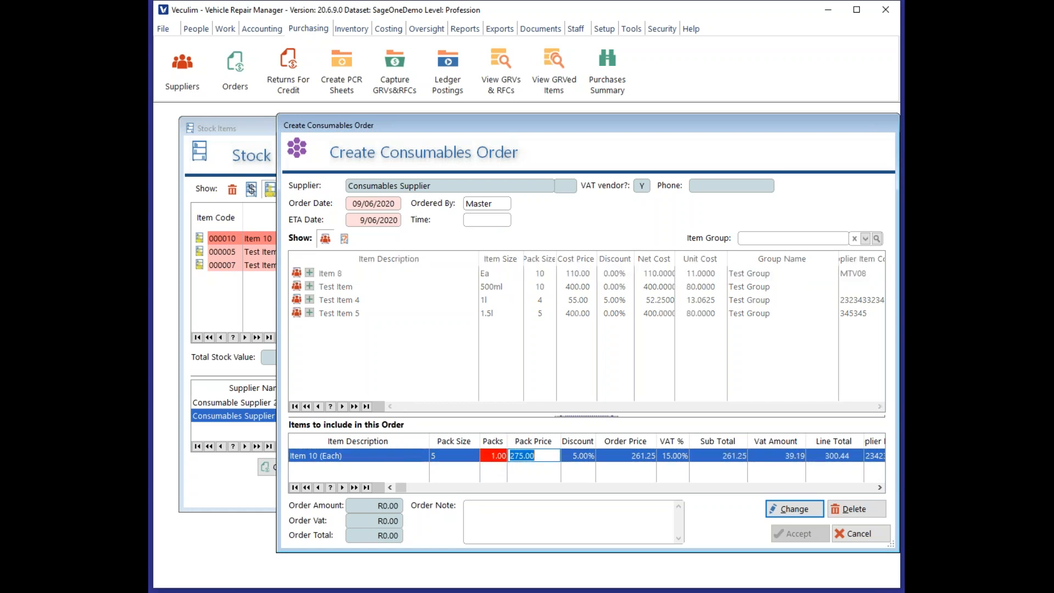
{"action": "key", "text": "Return"}
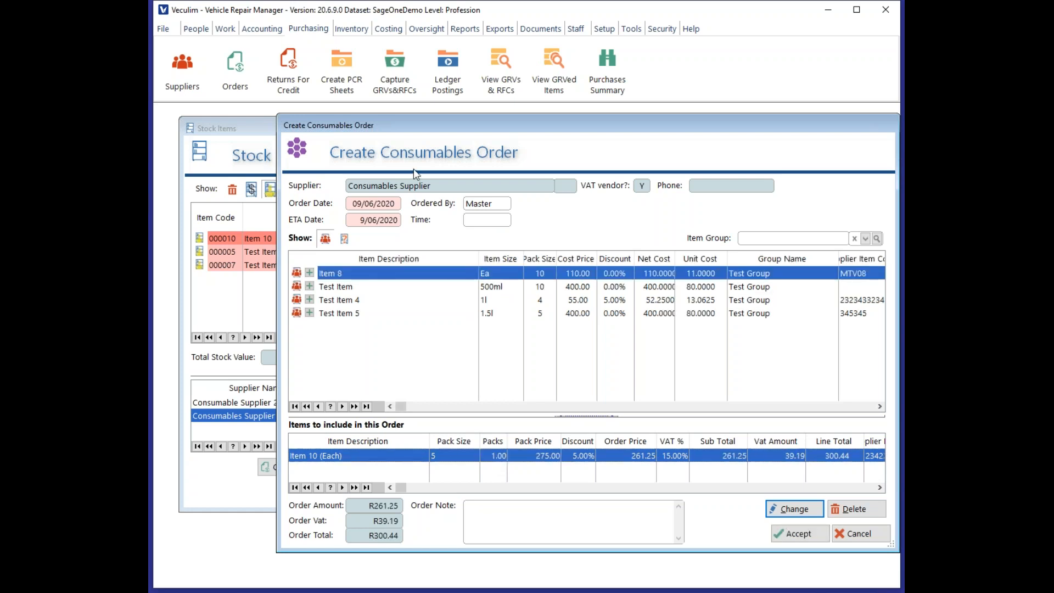
Add Test Item 5 to the consumables order with a quantity of 1 pack
{"action": "mouse_move", "coordinate": [413, 130]}
{"action": "left_mouse_down"}
{"action": "mouse_move", "coordinate": [451, 132]}
{"action": "mouse_move", "coordinate": [431, 121]}
{"action": "left_mouse_up"}
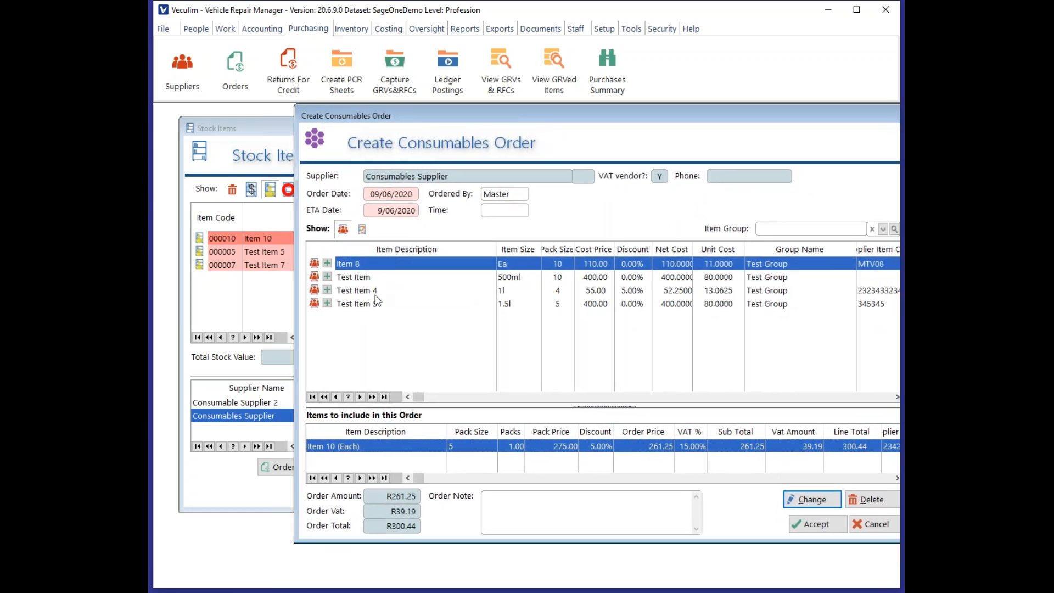
{"action": "left_click", "coordinate": [328, 303]}
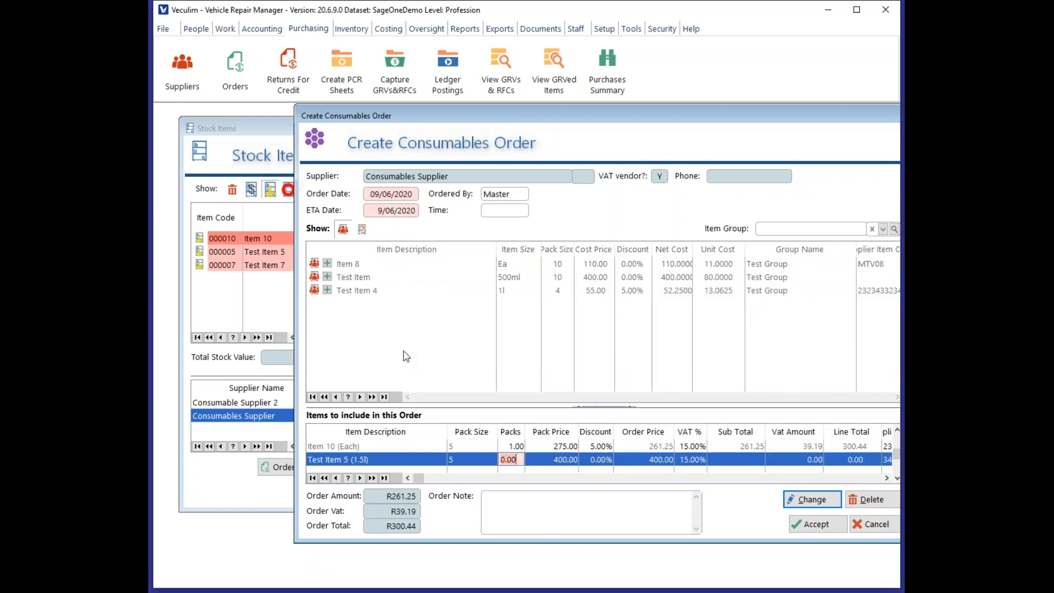
{"action": "type", "text": "1"}
{"action": "key", "text": "Return"}
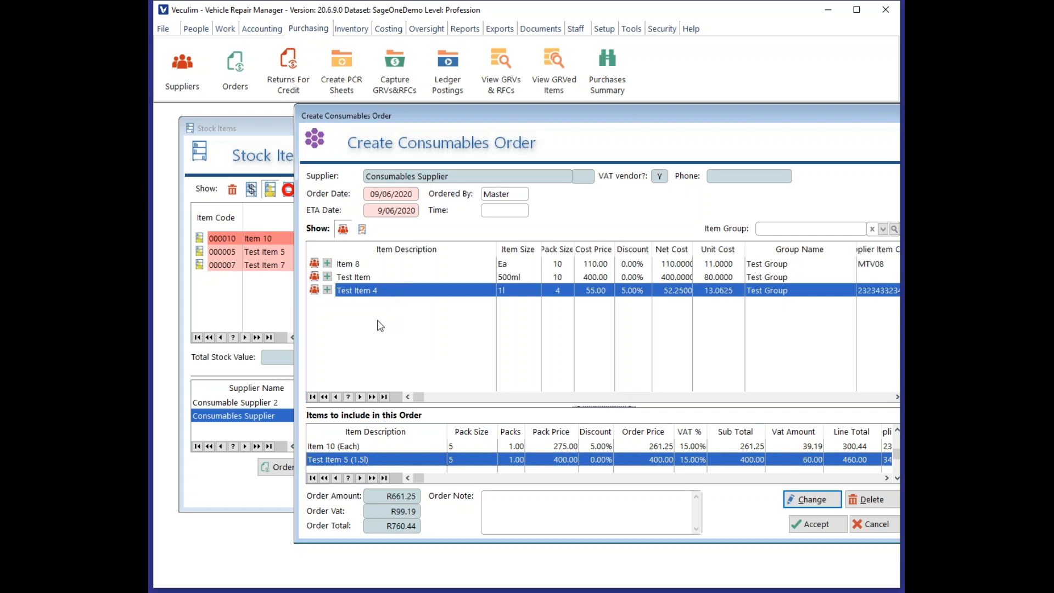
Include items not linked to the supplier in the list and add 1 pack of Test Item 7 to the order
{"action": "left_click", "coordinate": [363, 229]}
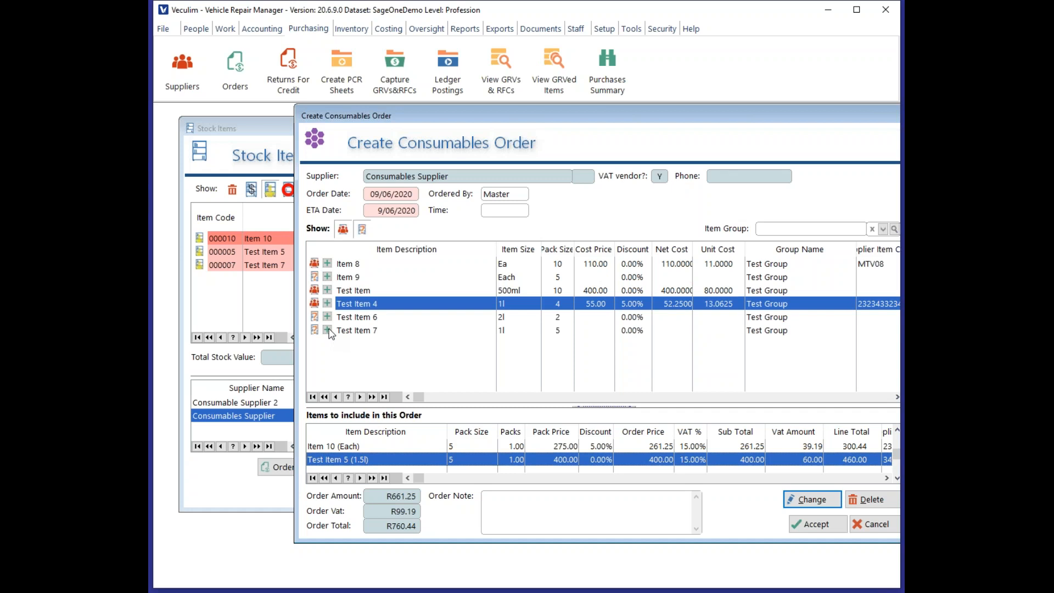
{"action": "left_click", "coordinate": [328, 330]}
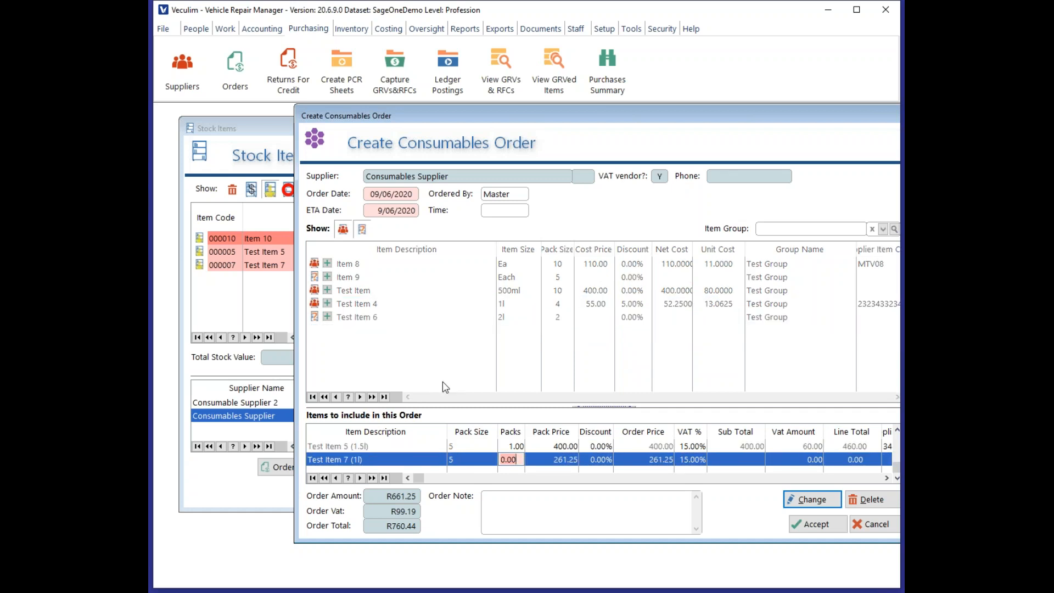
{"action": "type", "text": "1"}
{"action": "key", "text": "Return"}
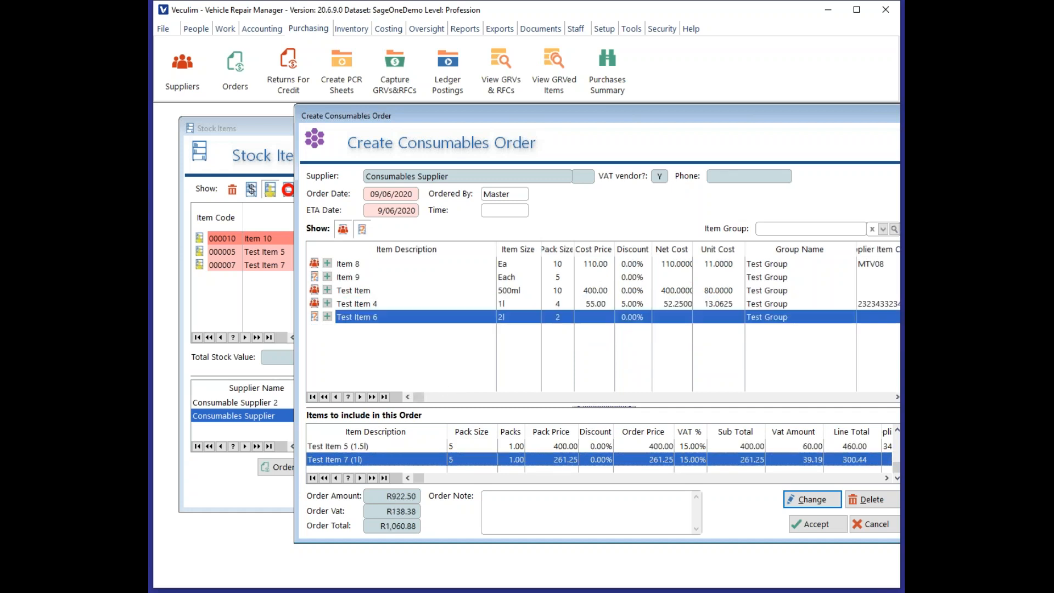
Accept the consumables order, preview its printout, and close the preview
{"action": "left_click", "coordinate": [822, 530]}
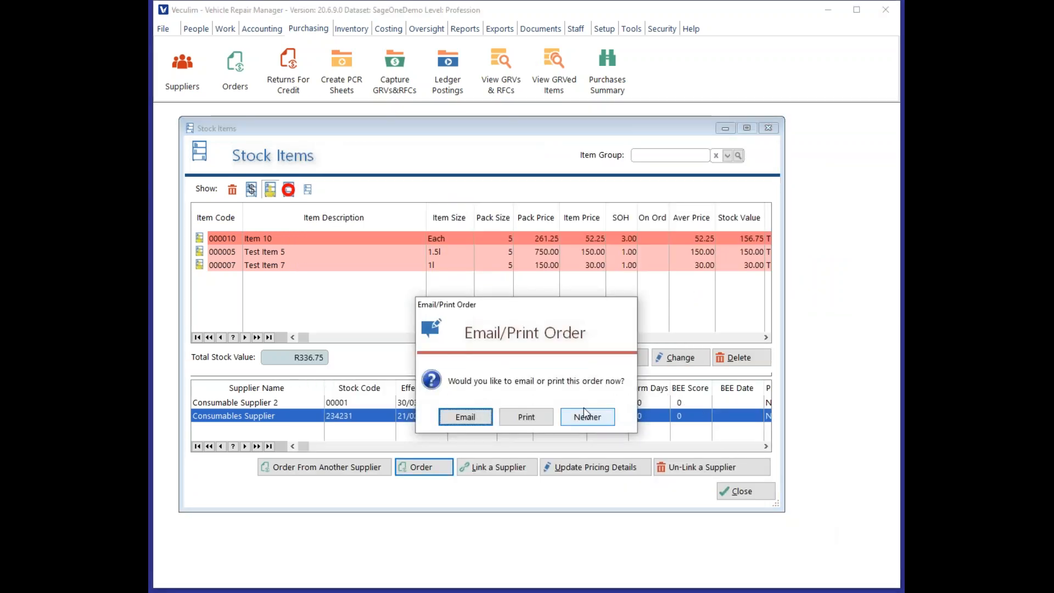
{"action": "left_click", "coordinate": [529, 417]}
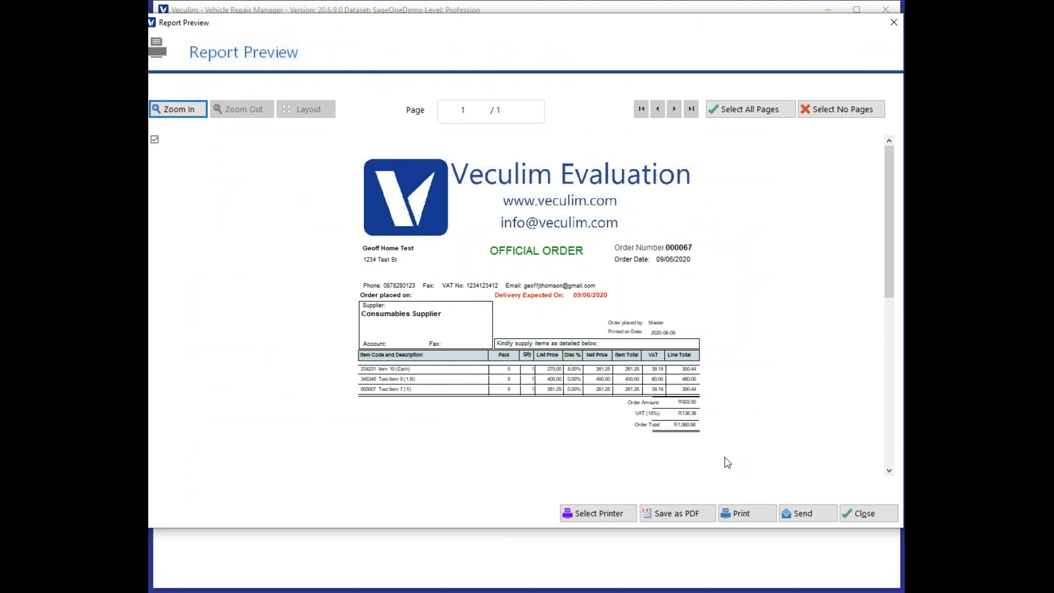
{"action": "left_click", "coordinate": [869, 516]}
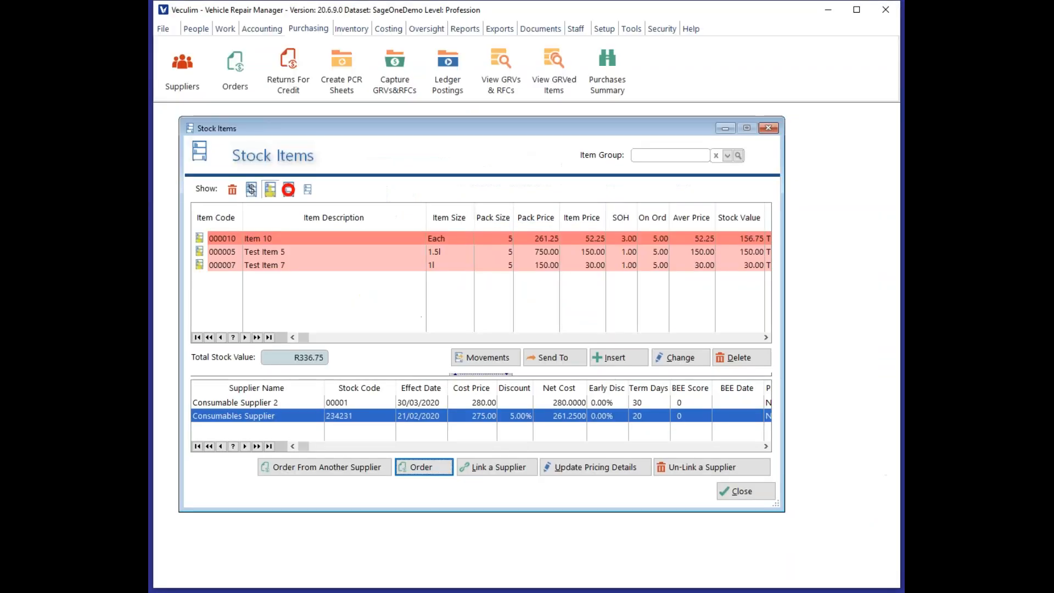
Create a goods received line on PCR sheet 01029 for the new Consumables Supplier order
{"action": "left_click", "coordinate": [403, 77]}
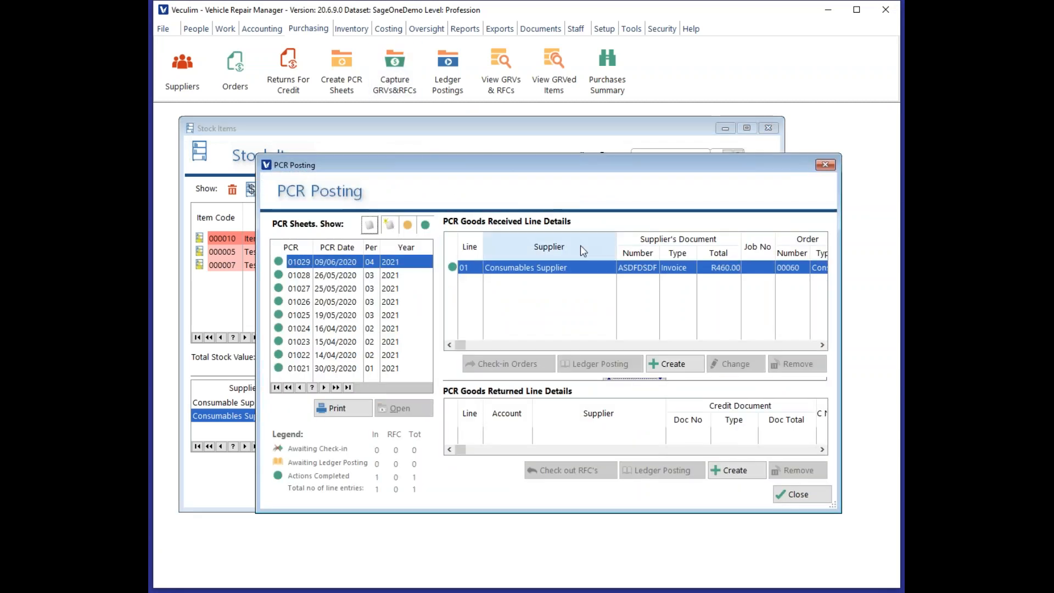
{"action": "left_click", "coordinate": [667, 364]}
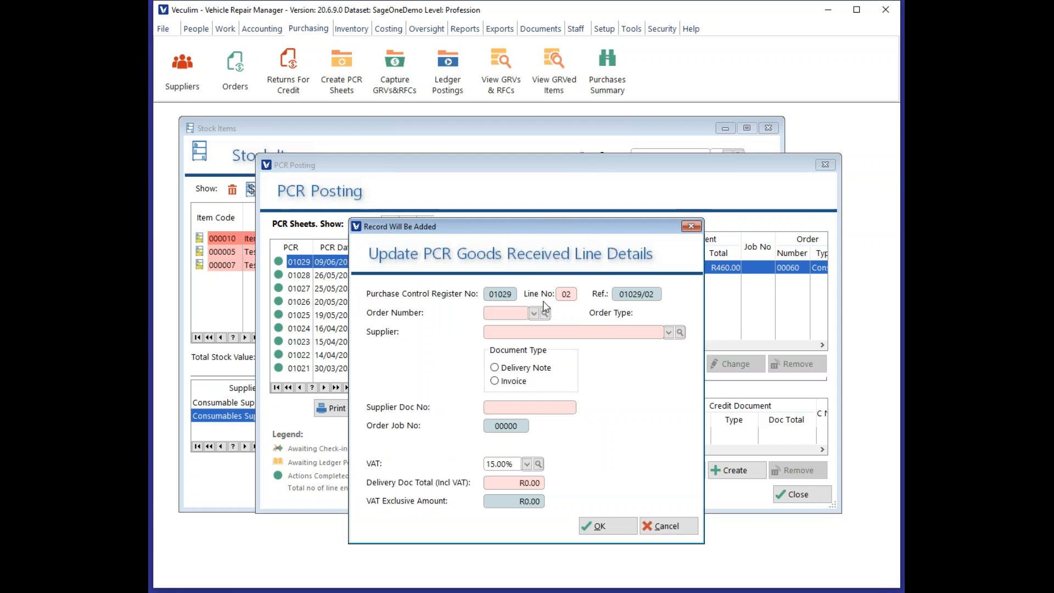
{"action": "left_click", "coordinate": [543, 313]}
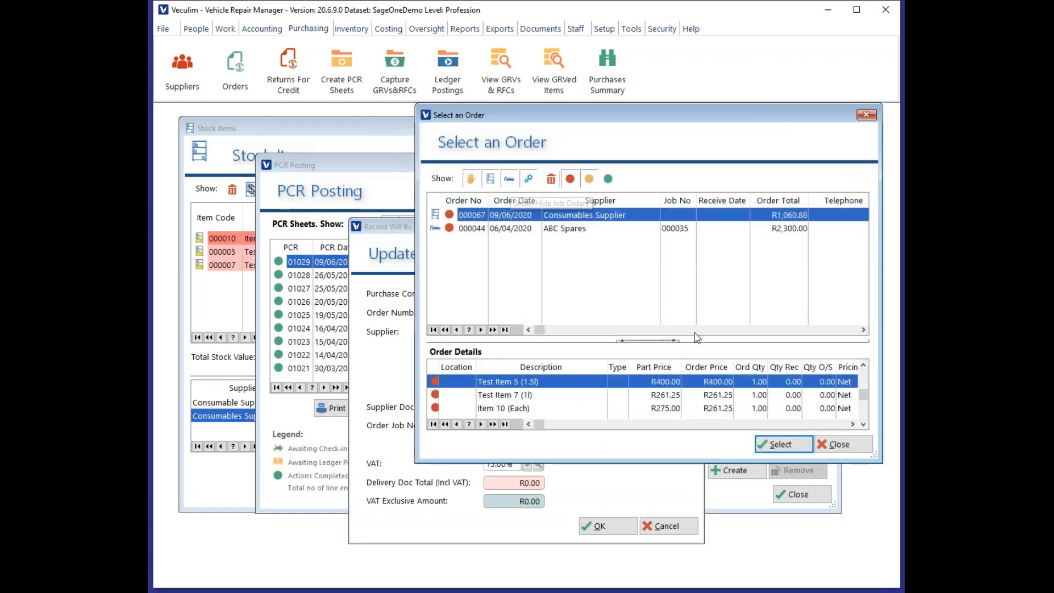
{"action": "left_click", "coordinate": [790, 445]}
Record the goods received line as an invoice with supplier document number ASDF345345 and a VAT-inclusive total of 1060.88, and save it
{"action": "left_click", "coordinate": [509, 381]}
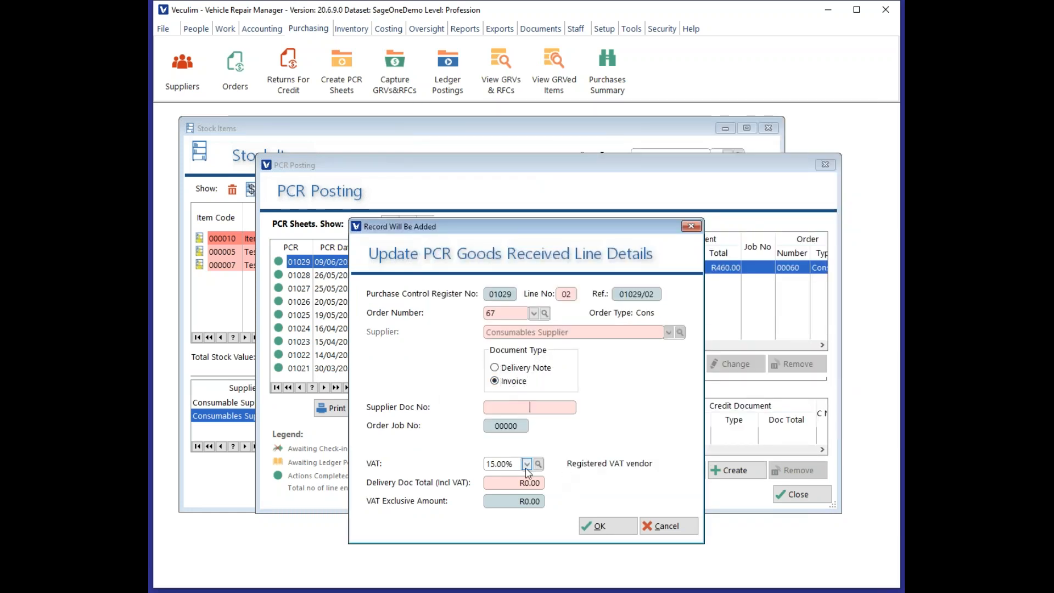
{"action": "key", "text": "Tab"}
{"action": "type", "text": "ASDF345345"}
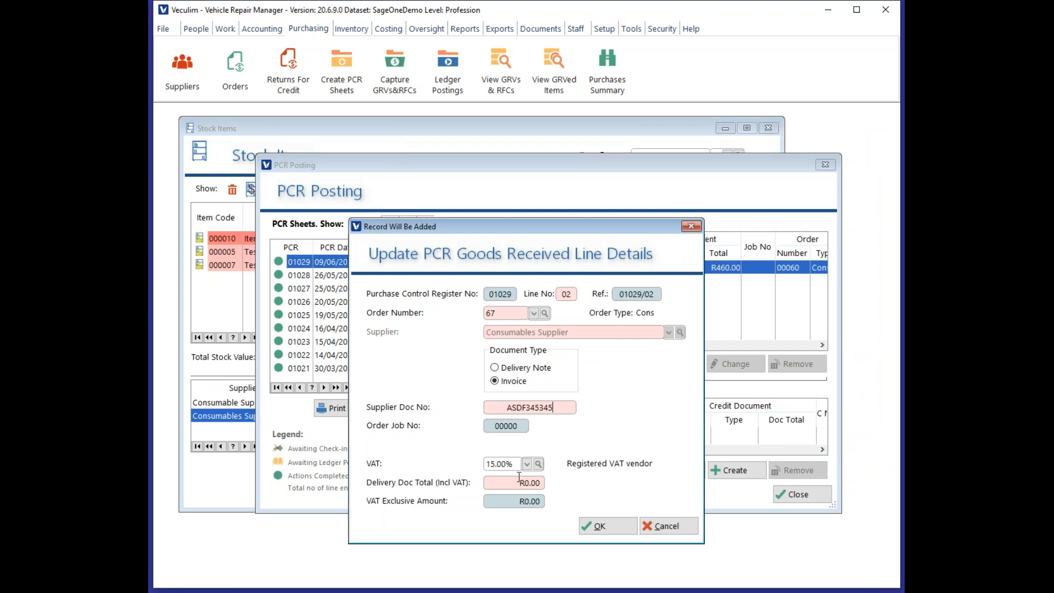
{"action": "left_click", "coordinate": [515, 481]}
{"action": "type", "text": "1060.88"}
{"action": "left_click", "coordinate": [604, 526]}
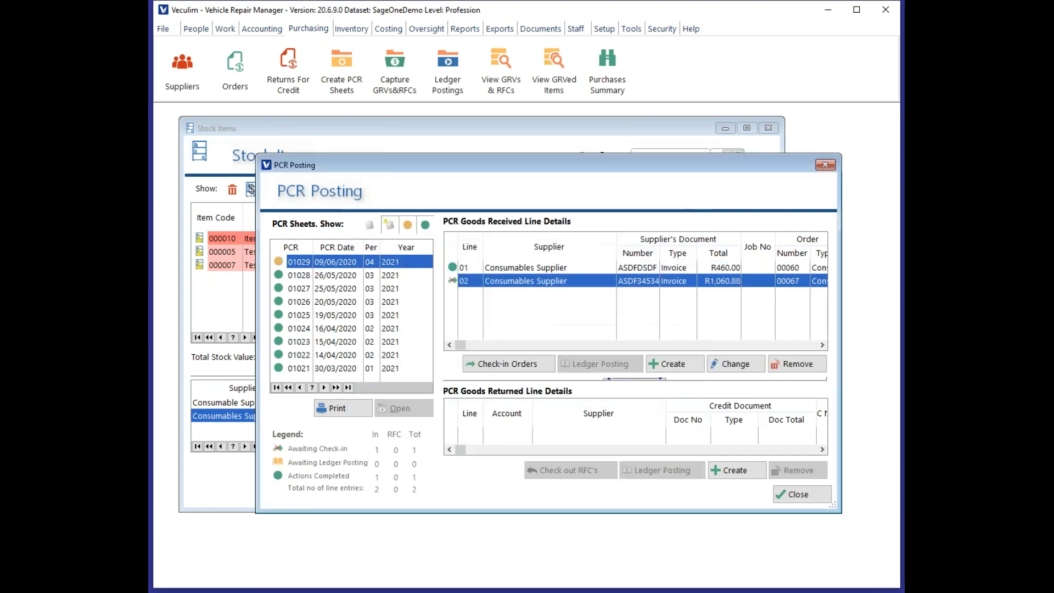
Check in all items of the order against goods received line 02 and post the invoice to the ledger
{"action": "left_click", "coordinate": [530, 368]}
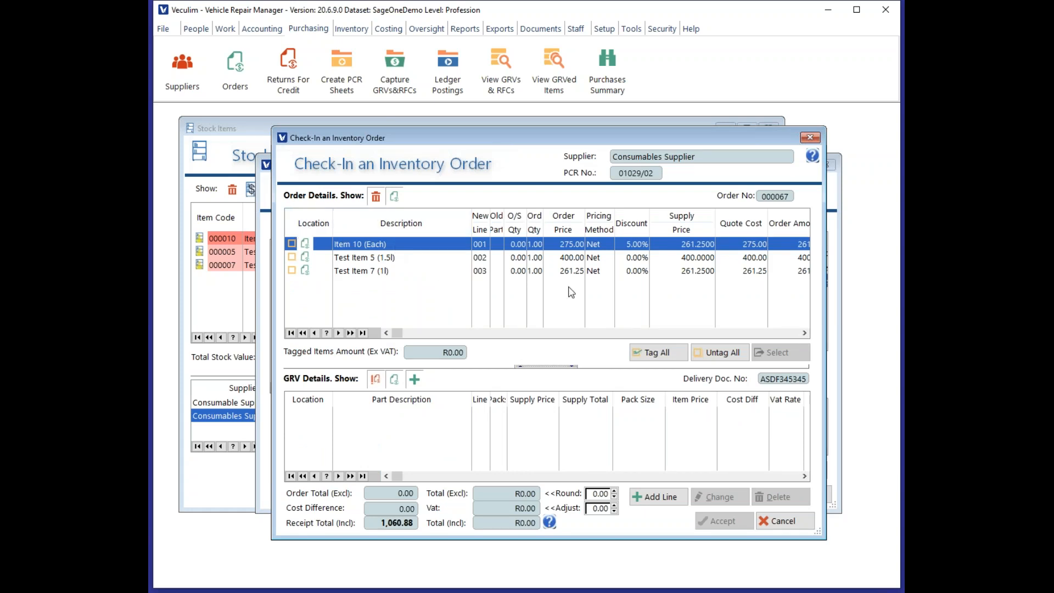
{"action": "left_click", "coordinate": [673, 354]}
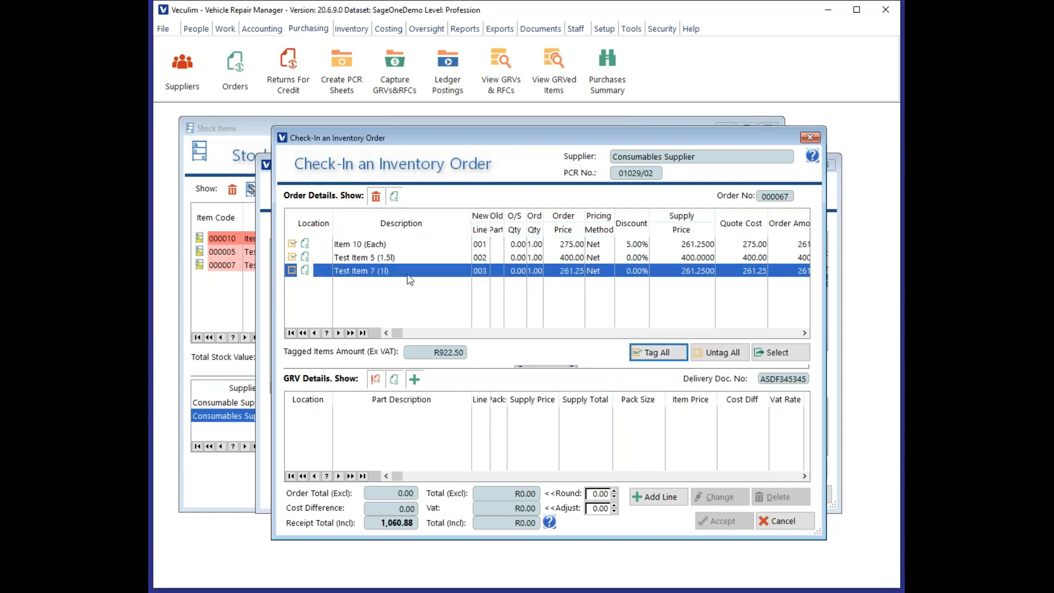
{"action": "left_click", "coordinate": [777, 355]}
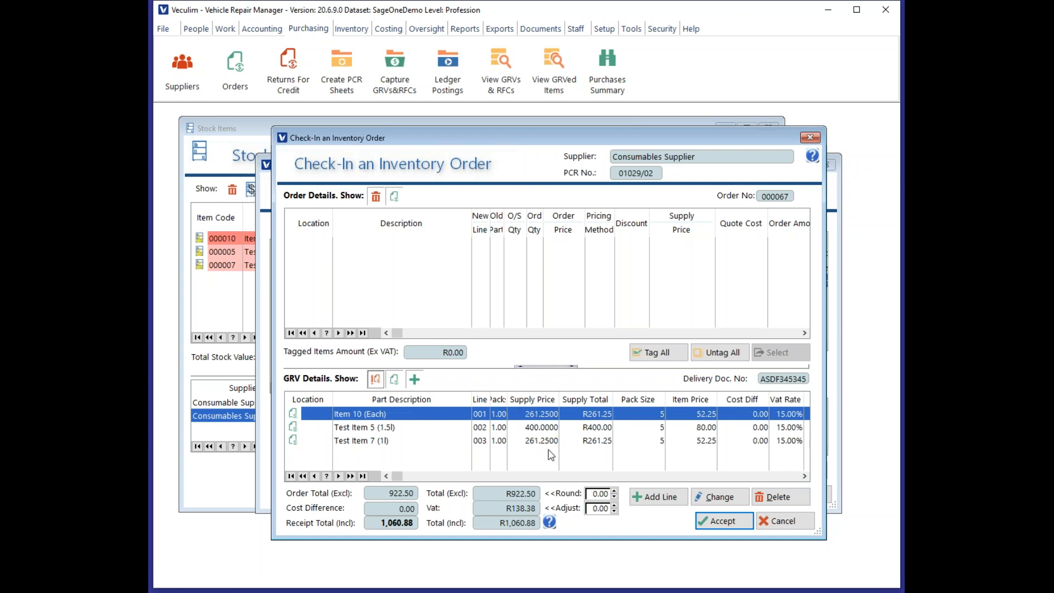
{"action": "left_click", "coordinate": [721, 525]}
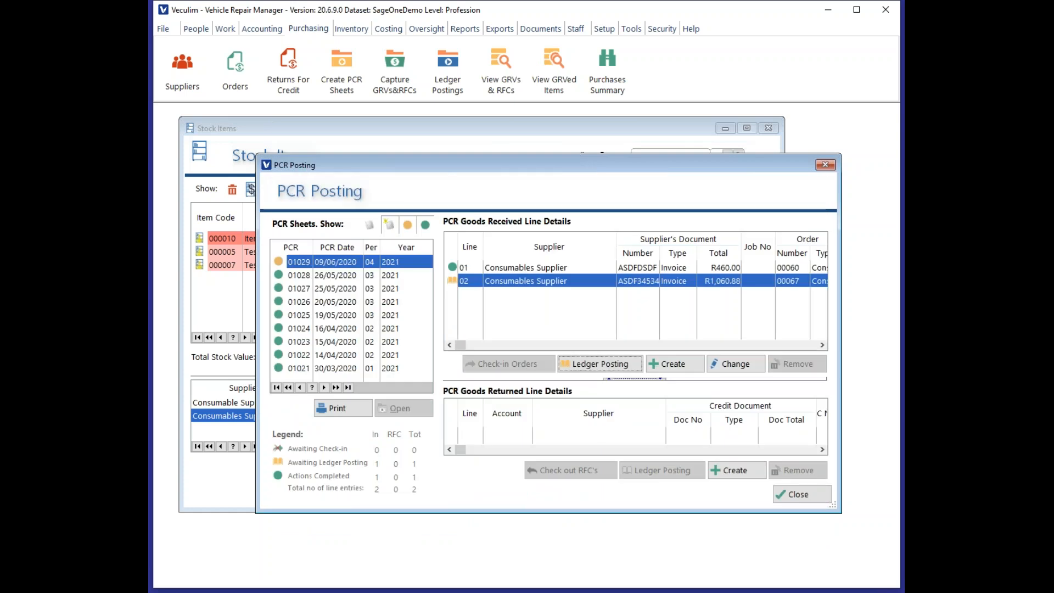
{"action": "left_click", "coordinate": [594, 366]}
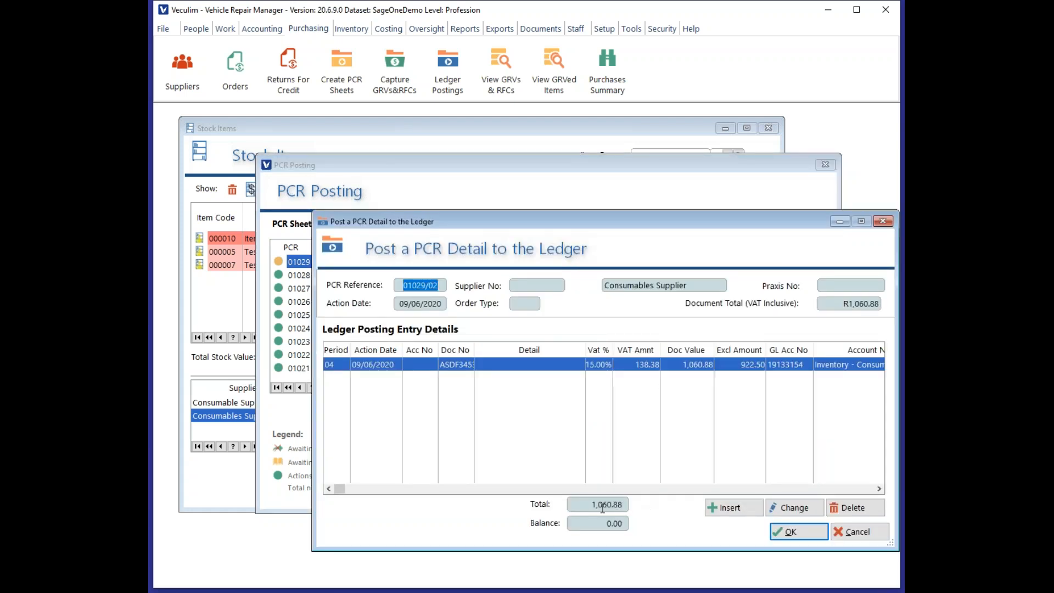
{"action": "left_click", "coordinate": [789, 532]}
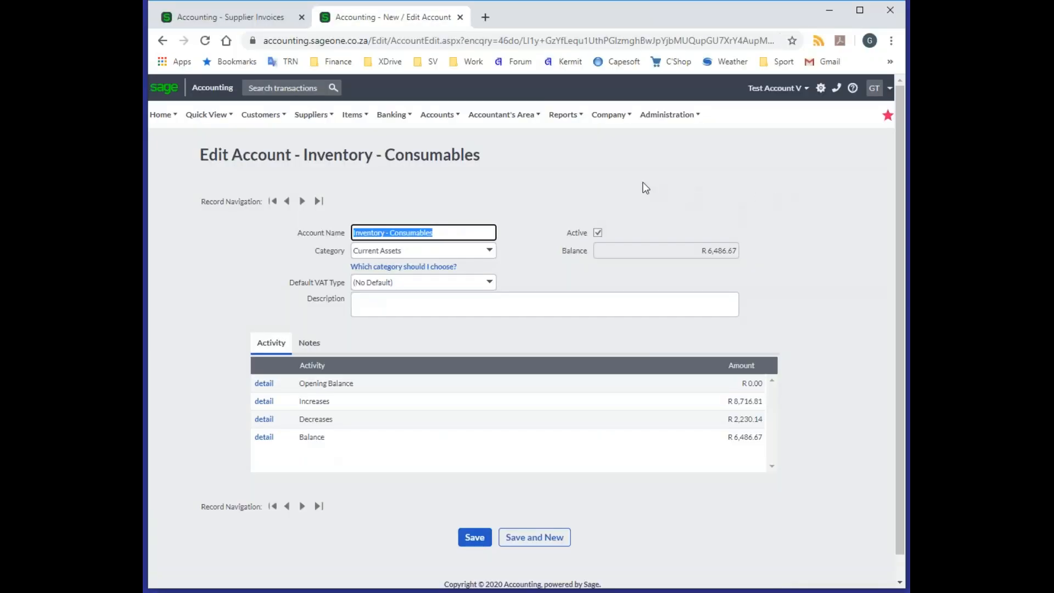
In Sage Accounting in the browser, refresh the supplier invoices and widen the amount due column to check the posted invoice
{"action": "left_click", "coordinate": [254, 20]}
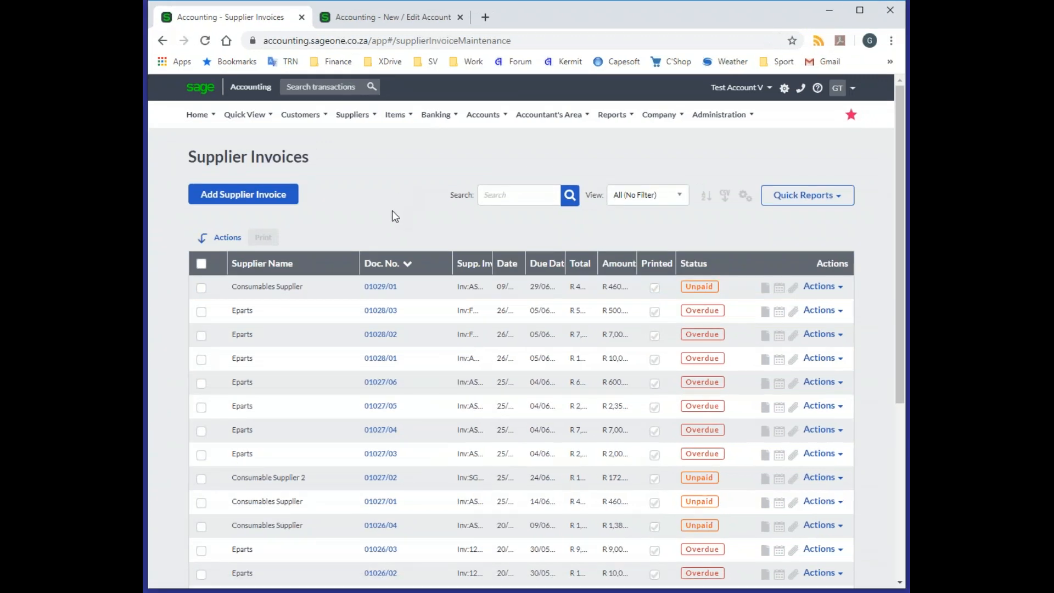
{"action": "key", "text": "F5"}
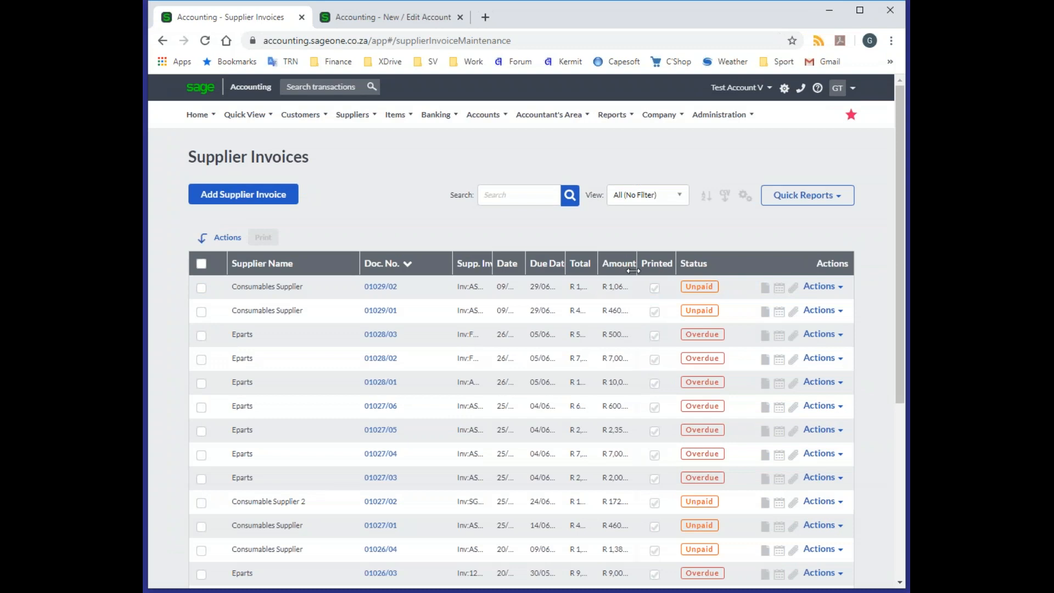
{"action": "left_click_drag", "start_coordinate": [633, 270], "coordinate": [651, 270]}
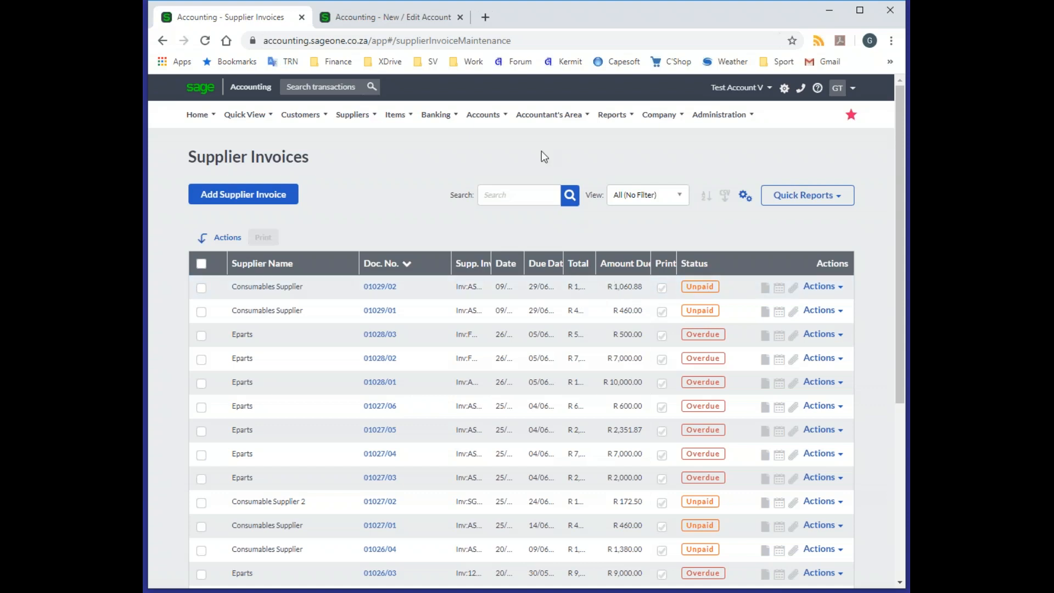
Examine the detailed increases of the Inventory - Consumables account in Sage Accounting and return to its activity summary
{"action": "left_click", "coordinate": [392, 18]}
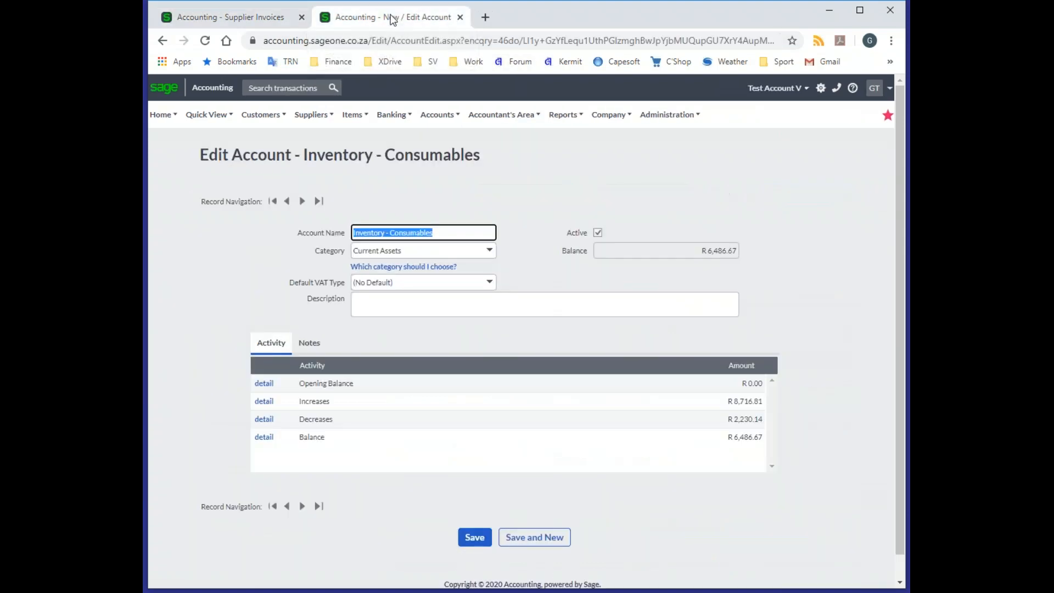
{"action": "mouse_move", "coordinate": [500, 115]}
{"action": "left_click", "coordinate": [671, 169]}
{"action": "left_click", "coordinate": [264, 401]}
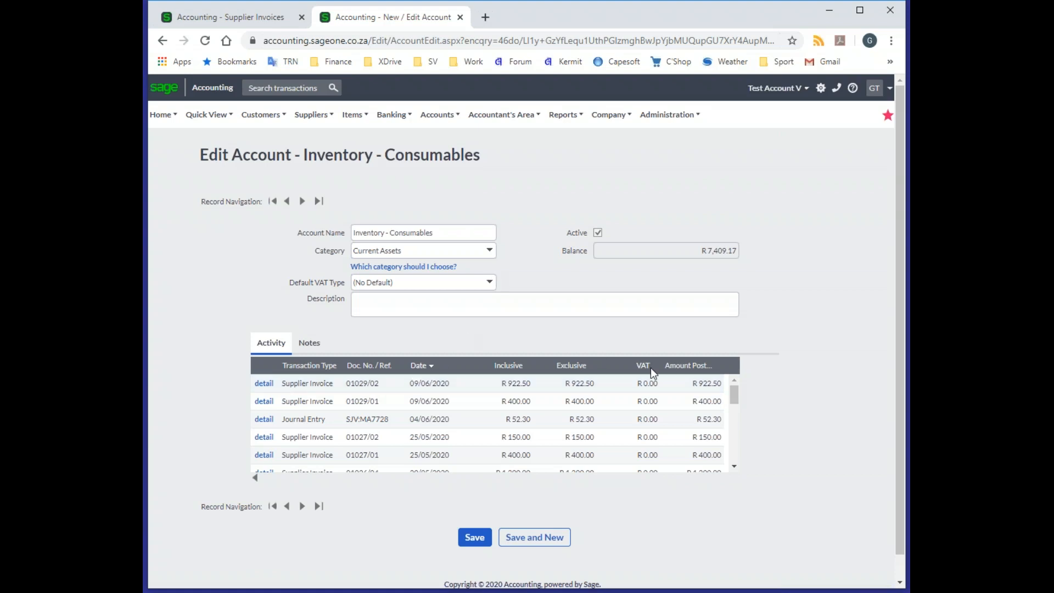
{"action": "left_click", "coordinate": [255, 478]}
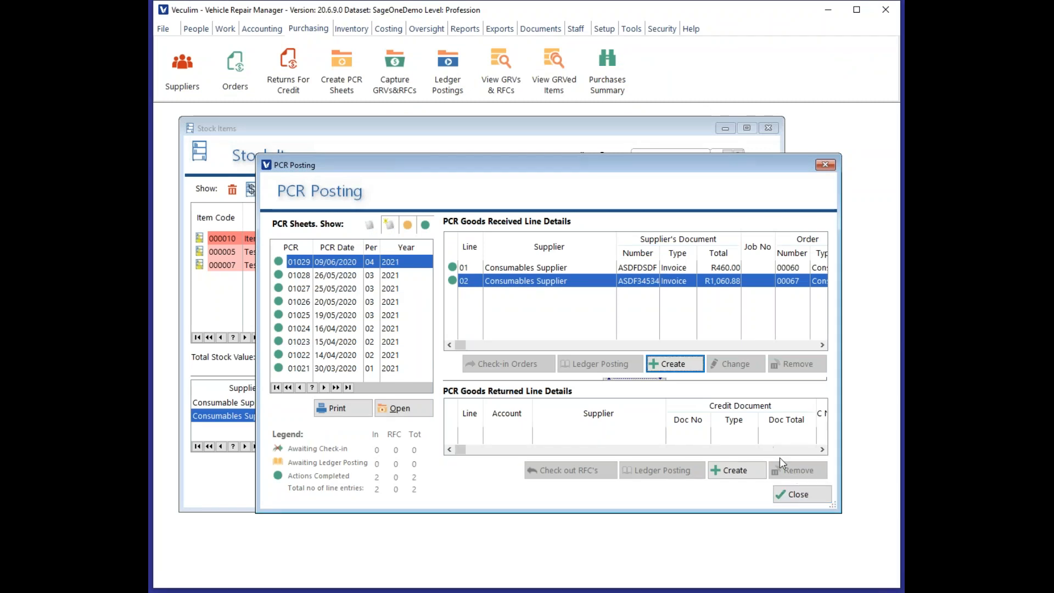
In Veculim, leave PCR Posting, list all stock items to check their stock on hand, and close the stock list and dashboard
{"action": "left_click", "coordinate": [807, 495]}
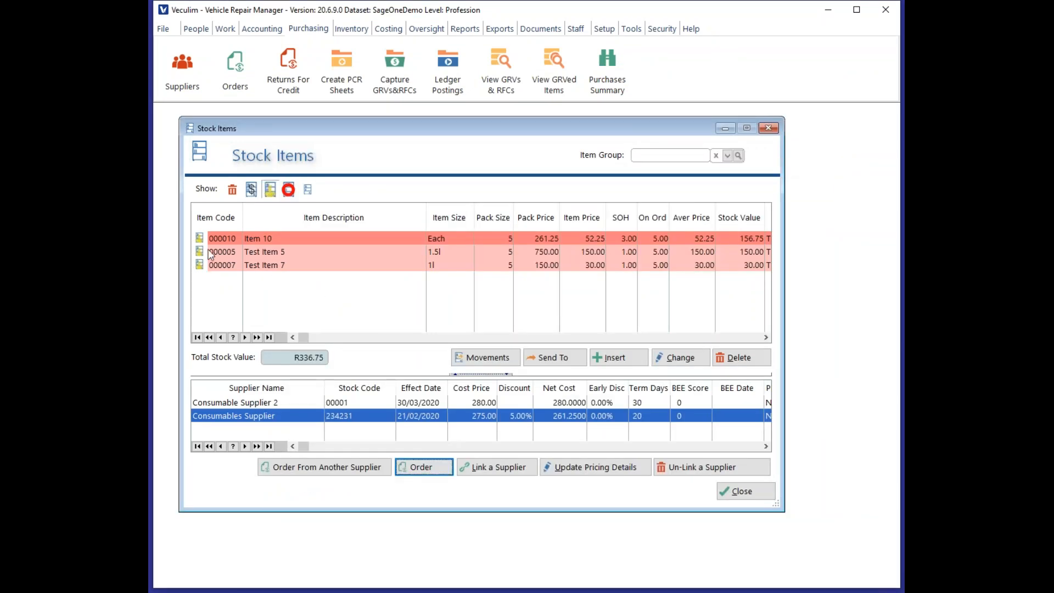
{"action": "left_click", "coordinate": [270, 189]}
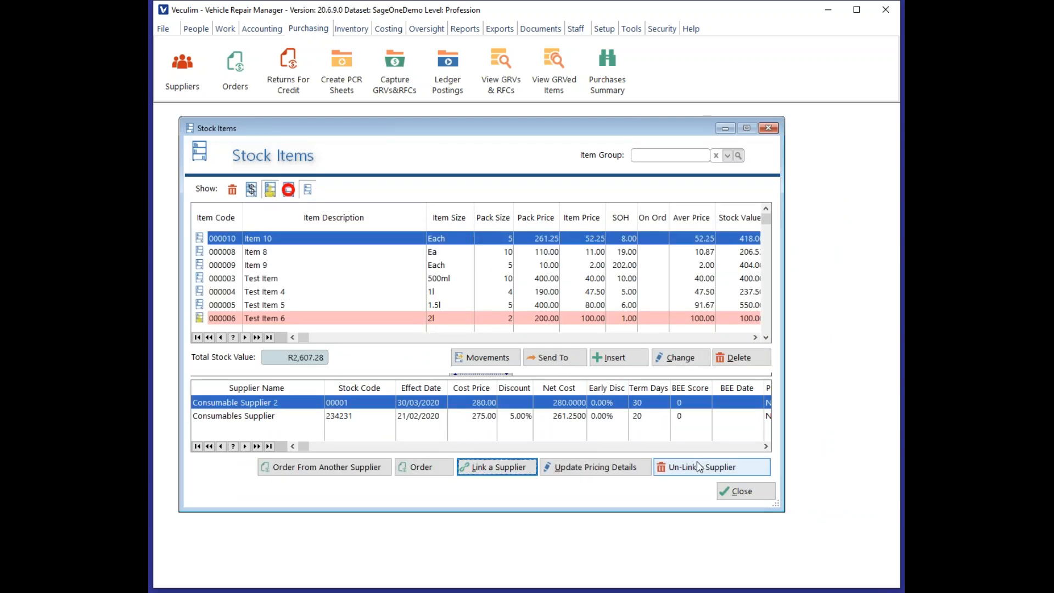
{"action": "left_click", "coordinate": [742, 492]}
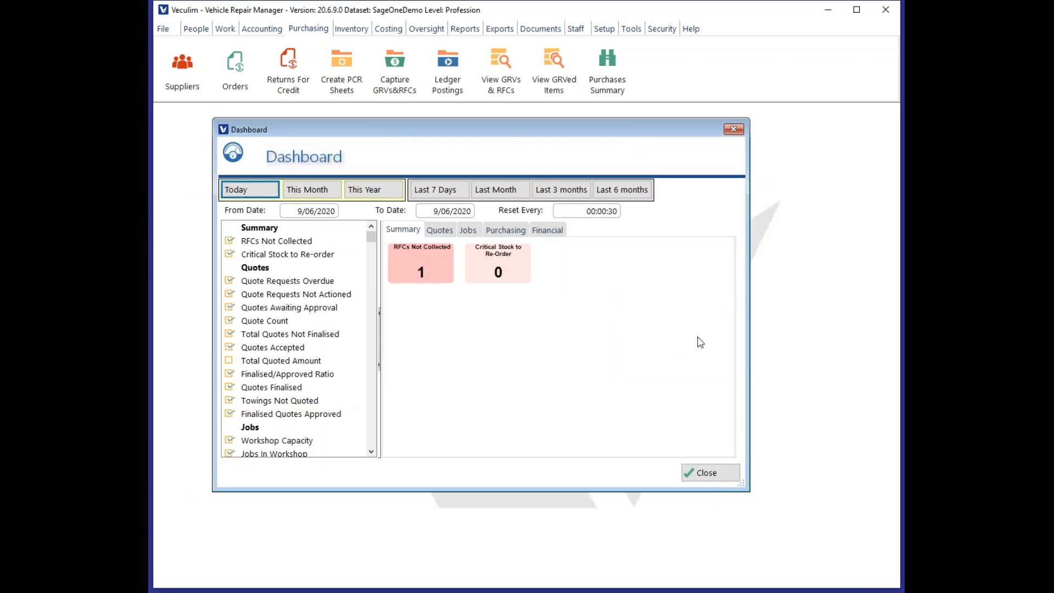
{"action": "left_click", "coordinate": [710, 473]}
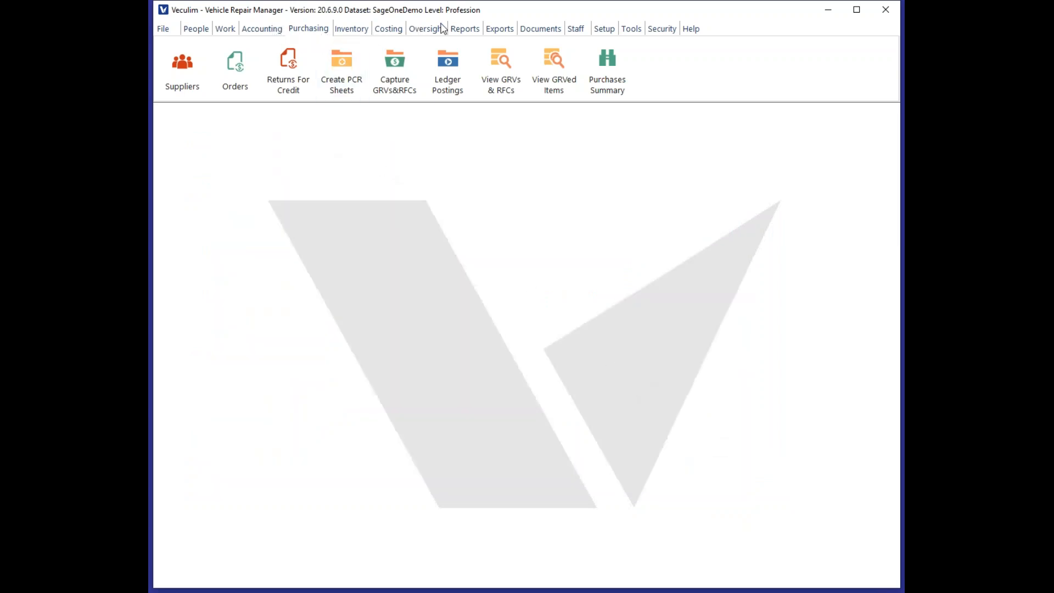
Start a stock issue to an employee, choose the staff member, and assign the issue to job card 43
{"action": "left_click", "coordinate": [353, 31]}
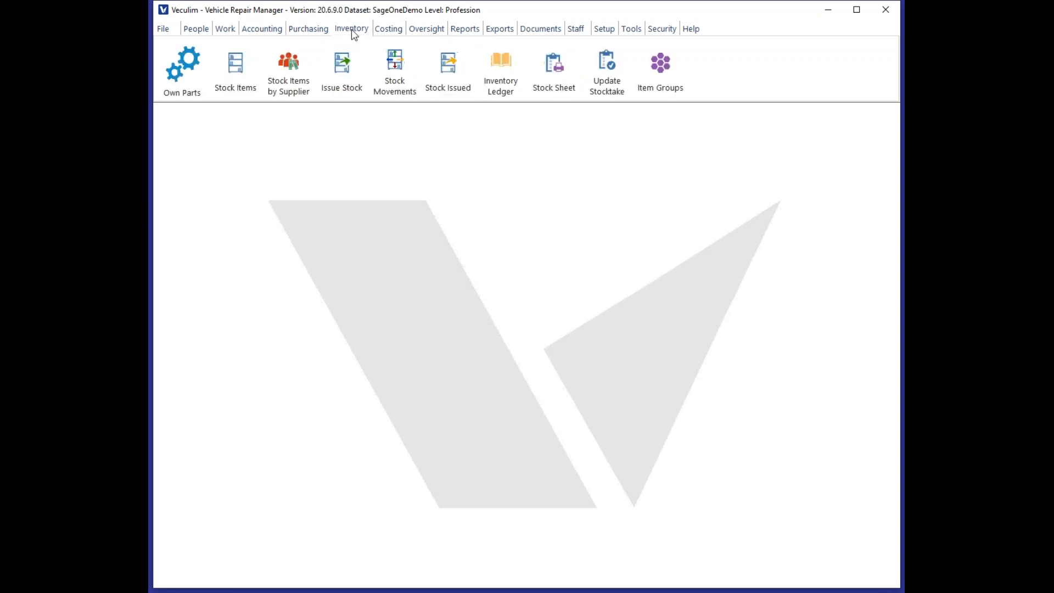
{"action": "left_click", "coordinate": [344, 80]}
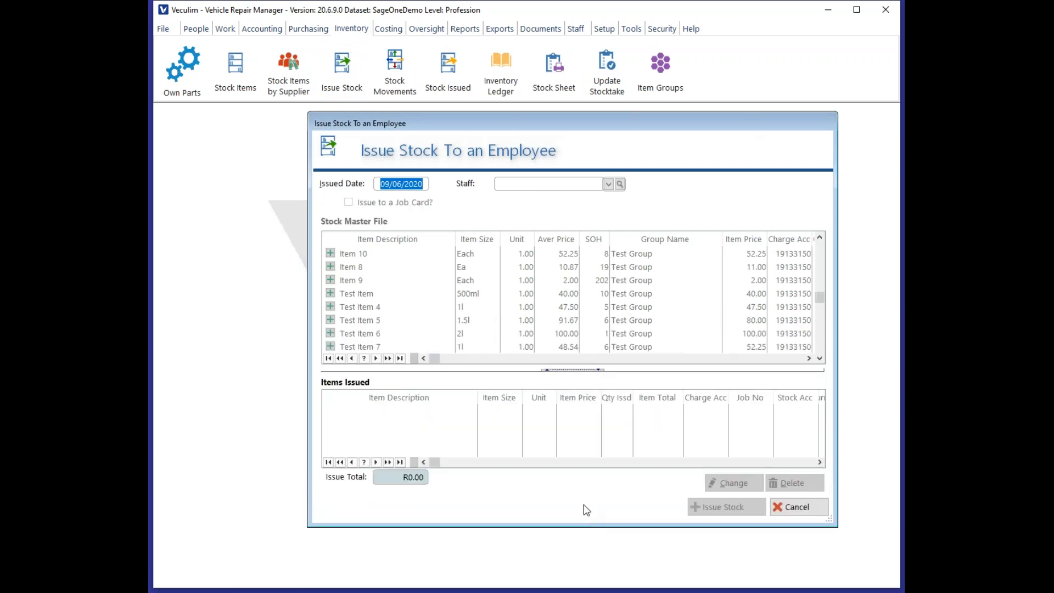
{"action": "left_click", "coordinate": [534, 185]}
{"action": "type", "text": "Geoff"}
{"action": "key", "text": "Return"}
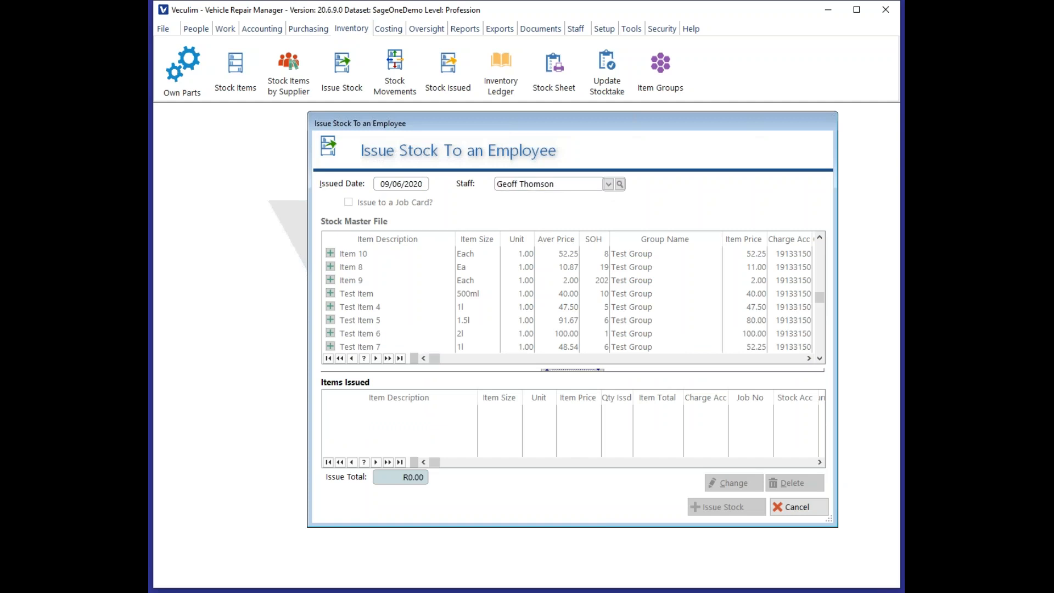
{"action": "key", "text": "Tab"}
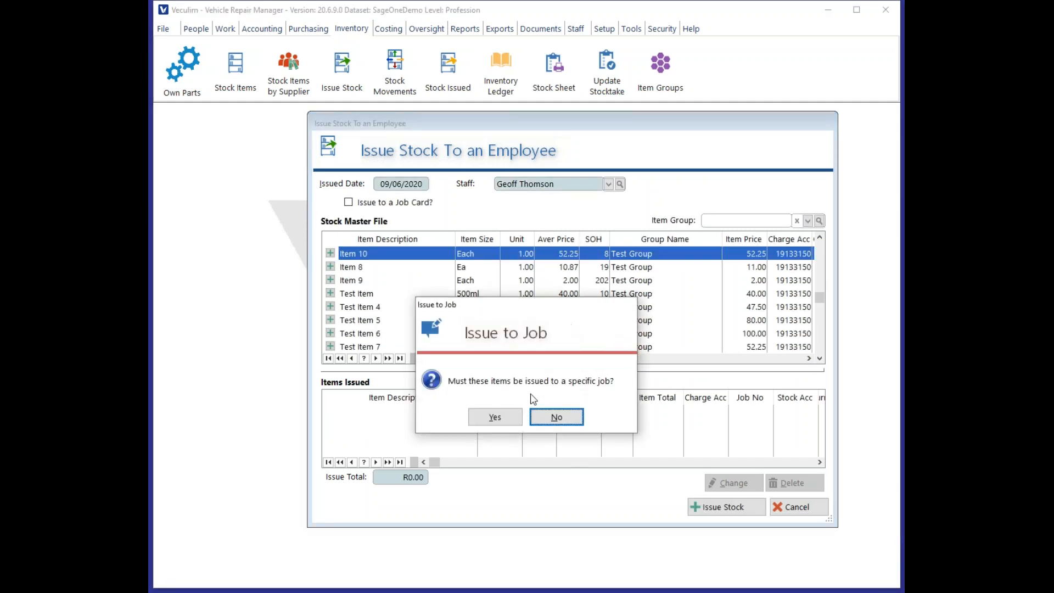
{"action": "left_click", "coordinate": [497, 417]}
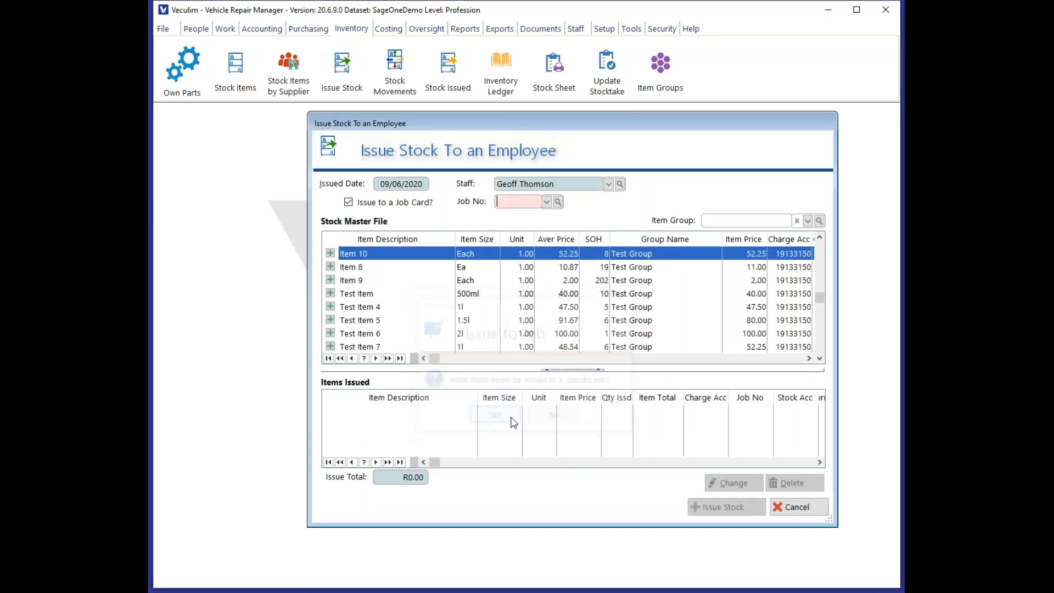
{"action": "left_click", "coordinate": [558, 203]}
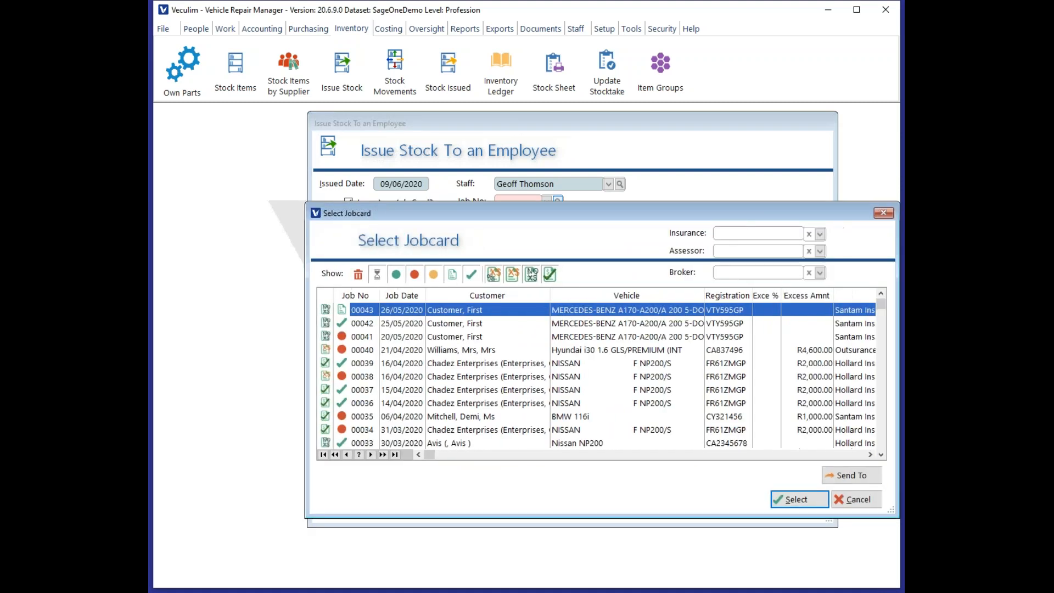
{"action": "left_click", "coordinate": [797, 501]}
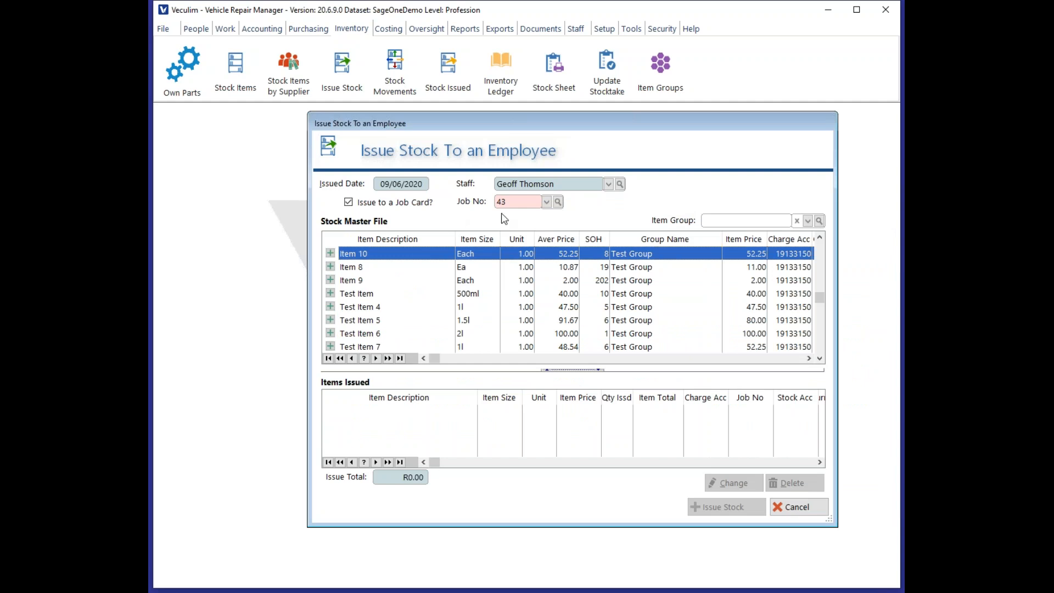
Add Item 10 and the 500ml Test Item to the items issued, each with a quantity of 1.00
{"action": "left_click", "coordinate": [329, 254]}
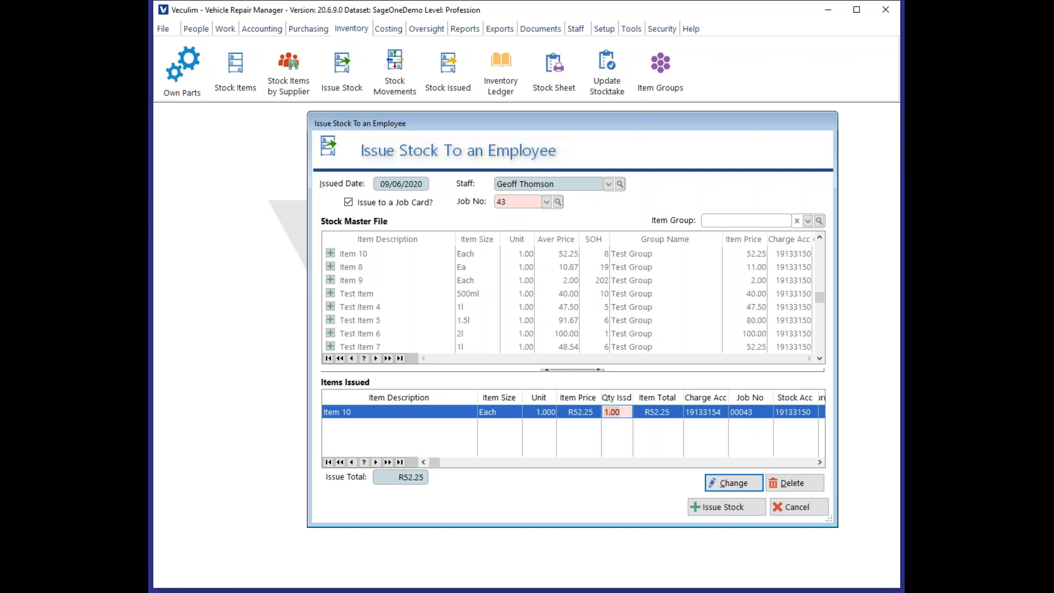
{"action": "key", "text": "Return"}
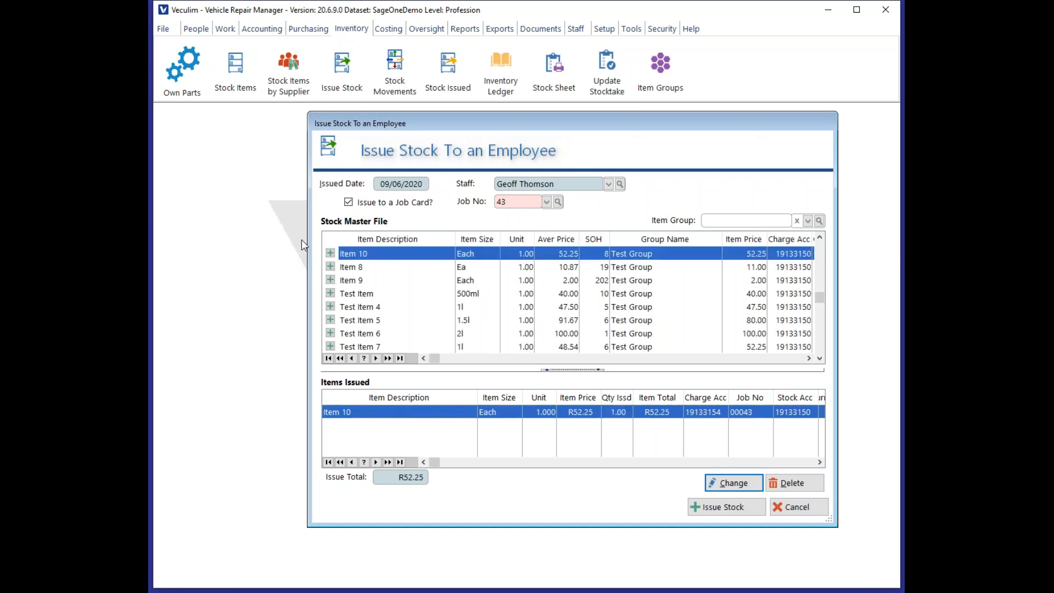
{"action": "left_click", "coordinate": [330, 294]}
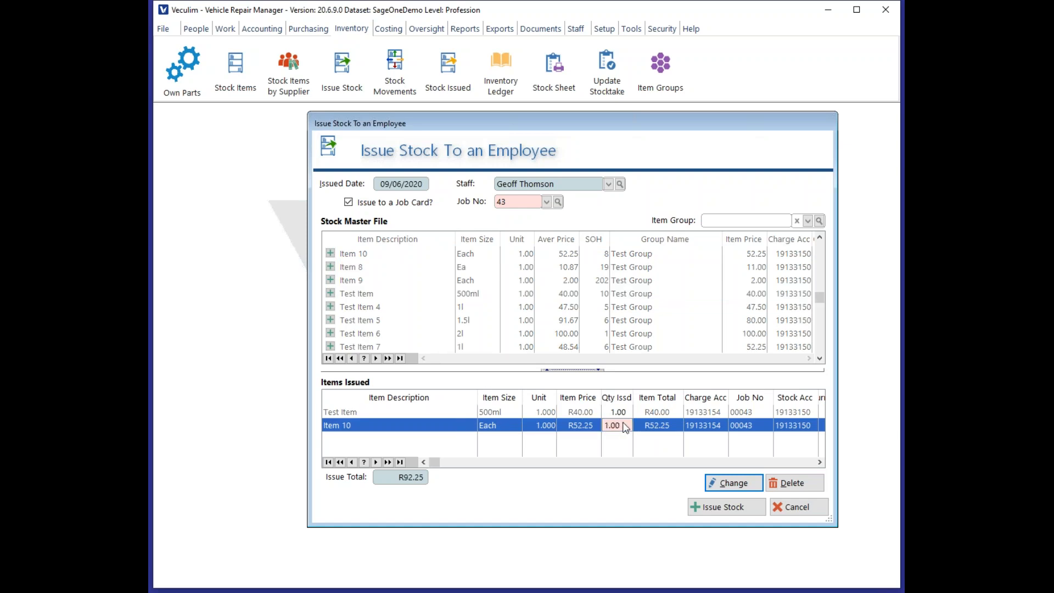
{"action": "left_click", "coordinate": [741, 487]}
{"action": "left_click", "coordinate": [626, 424]}
{"action": "key", "text": "Return"}
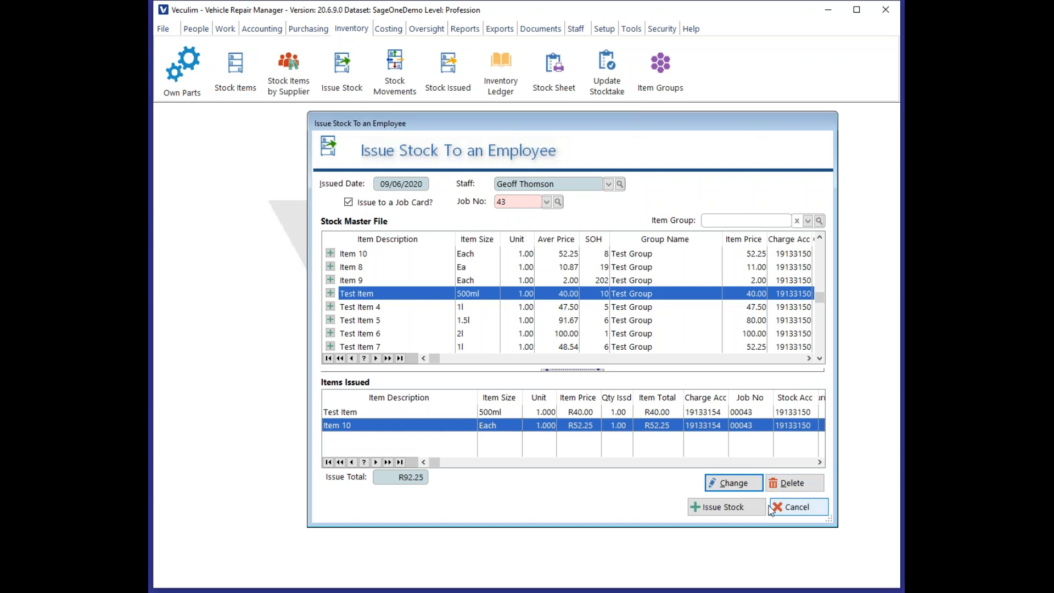
Issue the stock, preview the issue slip for the employee to sign, and close the preview
{"action": "left_click", "coordinate": [741, 509]}
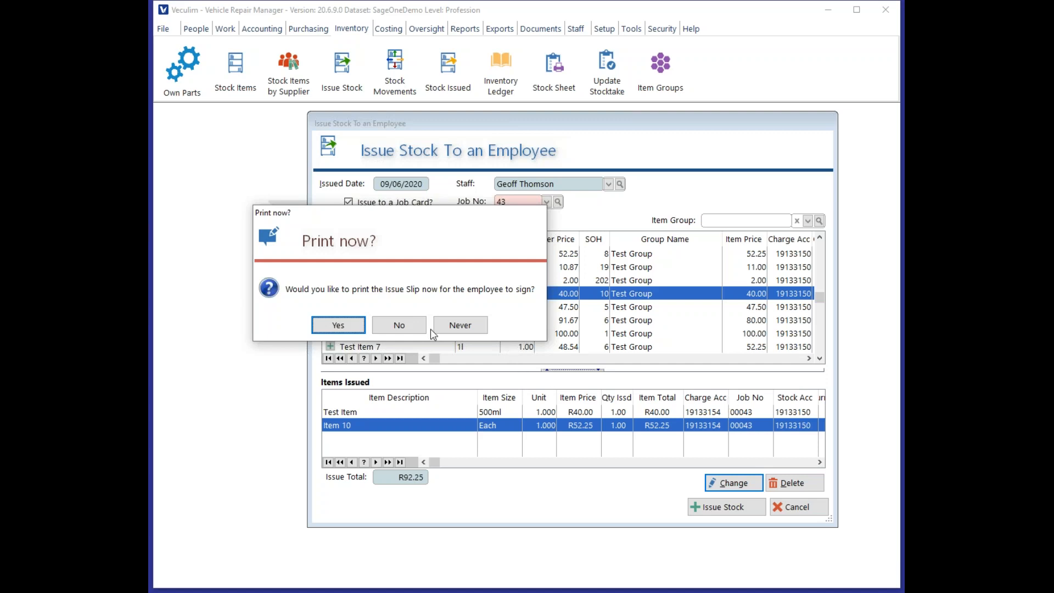
{"action": "left_click", "coordinate": [338, 325]}
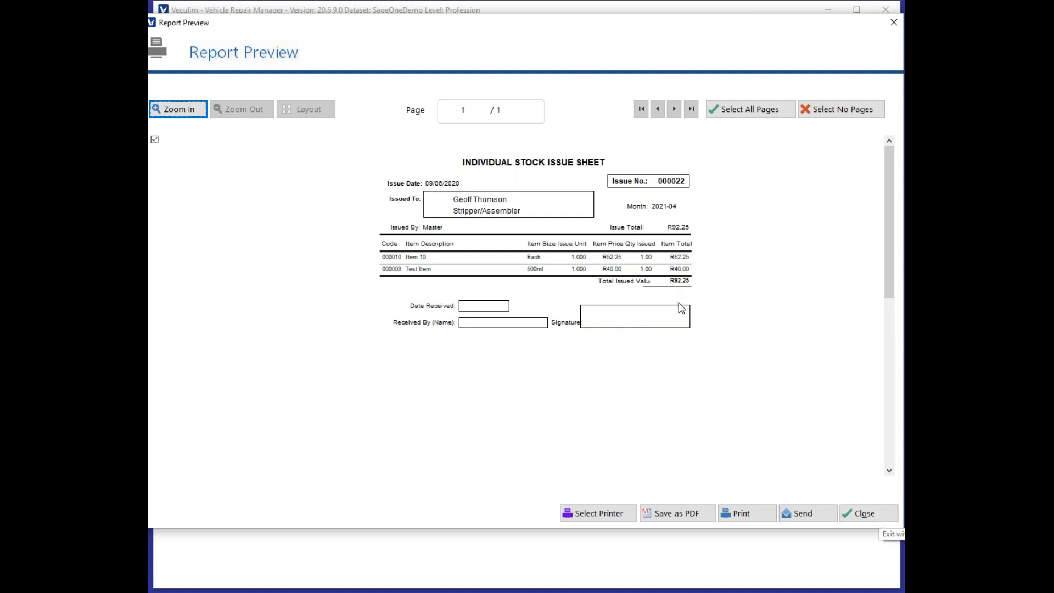
{"action": "left_click", "coordinate": [873, 519]}
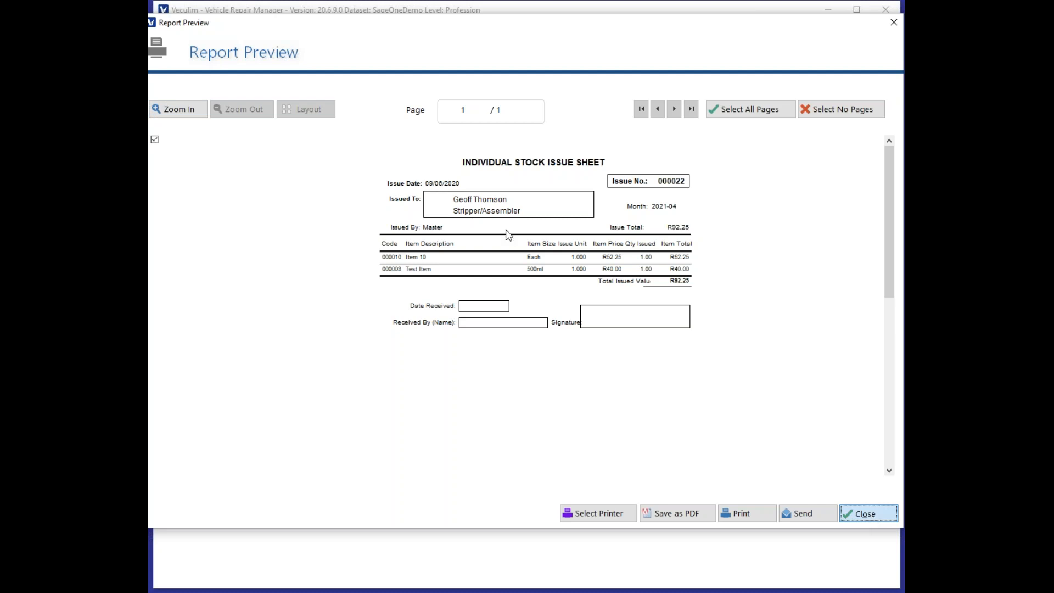
Display the stock movements in an enlarged window and widen the Movement column to review the entries
{"action": "left_click", "coordinate": [401, 90]}
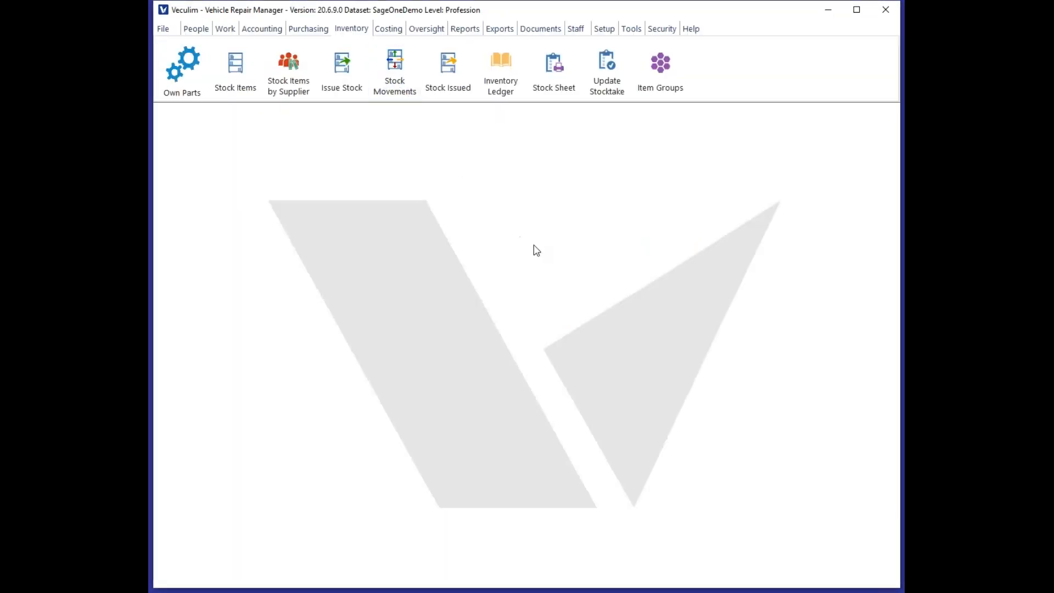
{"action": "left_click_drag", "start_coordinate": [511, 220], "coordinate": [361, 148]}
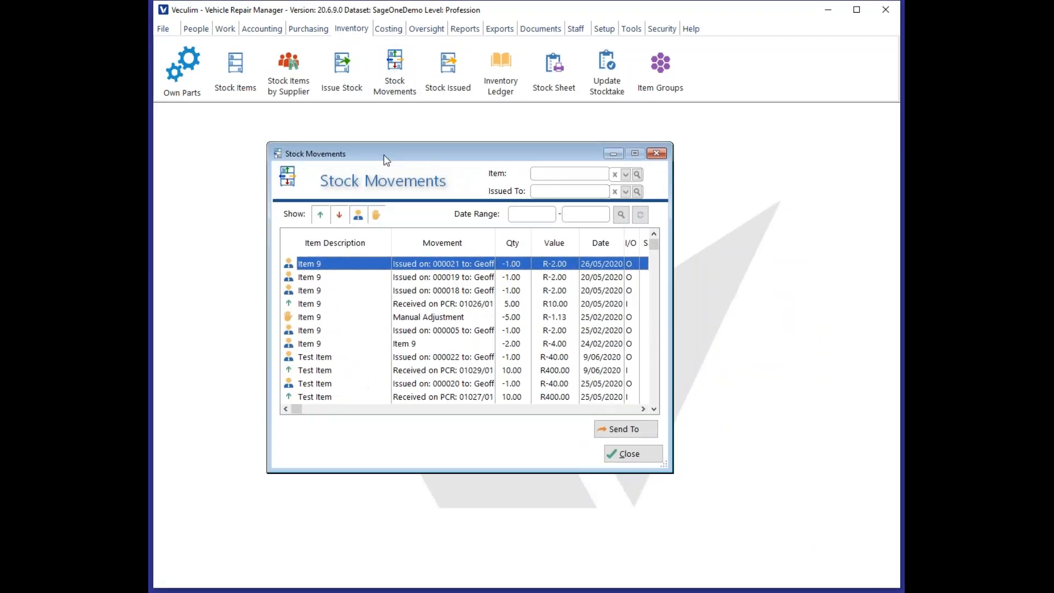
{"action": "left_click_drag", "start_coordinate": [671, 471], "coordinate": [797, 556]}
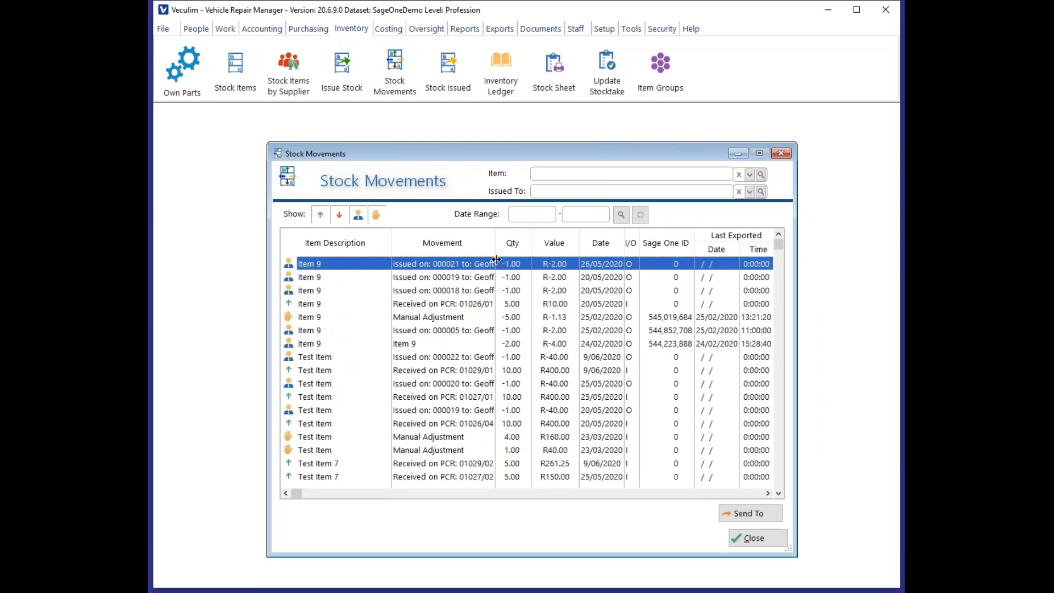
{"action": "left_click_drag", "start_coordinate": [496, 260], "coordinate": [526, 259]}
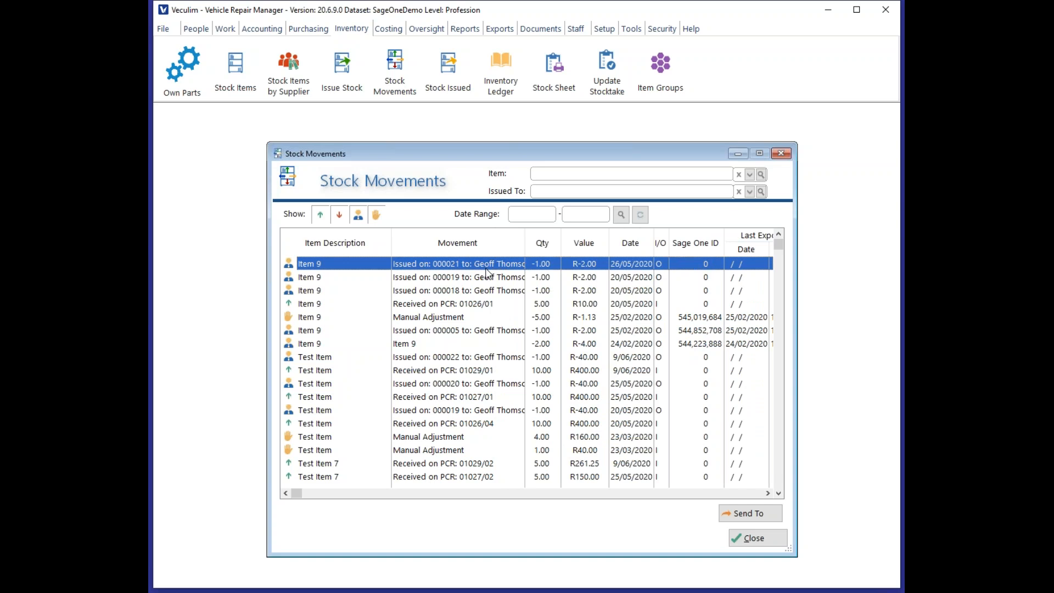
Review the latest entry and its issue details in Stock Issued, and close both stock windows
{"action": "left_click", "coordinate": [443, 77]}
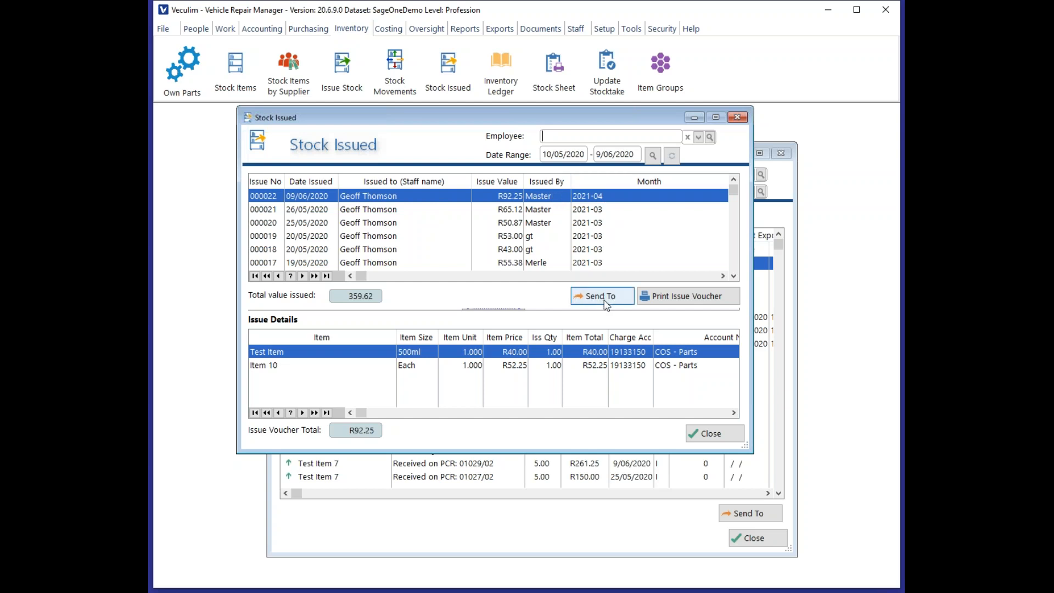
{"action": "left_click", "coordinate": [722, 437]}
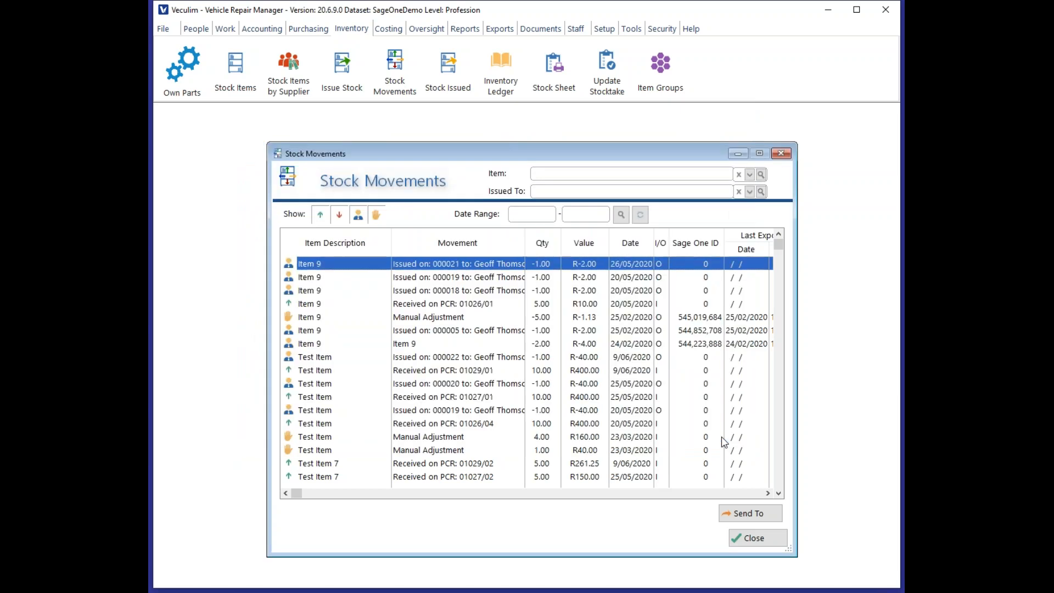
{"action": "left_click", "coordinate": [762, 541]}
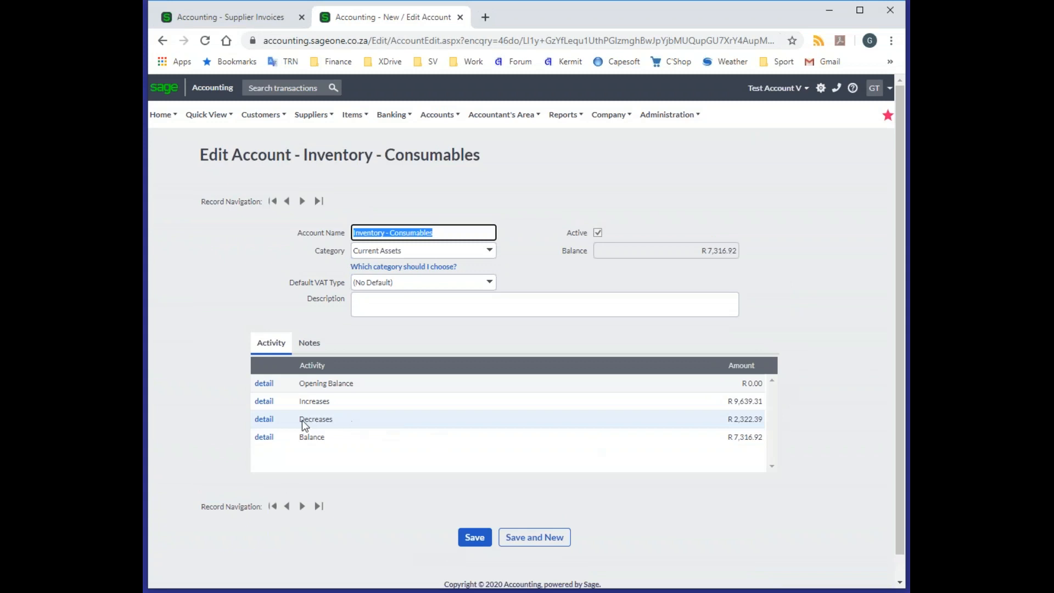
In Sage Accounting, examine the detailed decreases of the Inventory - Consumables account and return to Veculim
{"action": "left_click", "coordinate": [274, 405]}
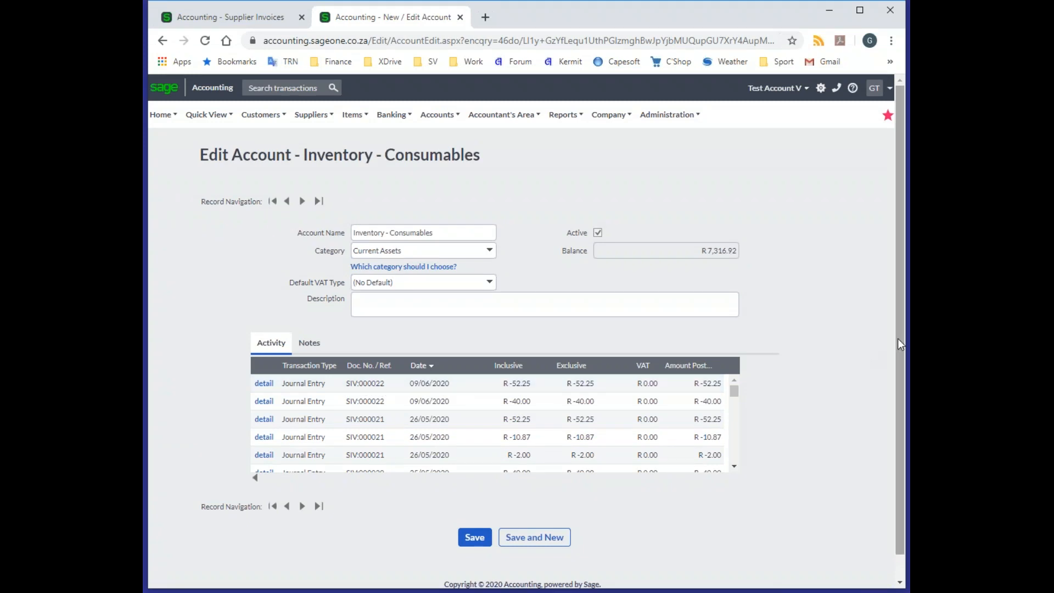
{"action": "key", "text": "alt+Tab"}
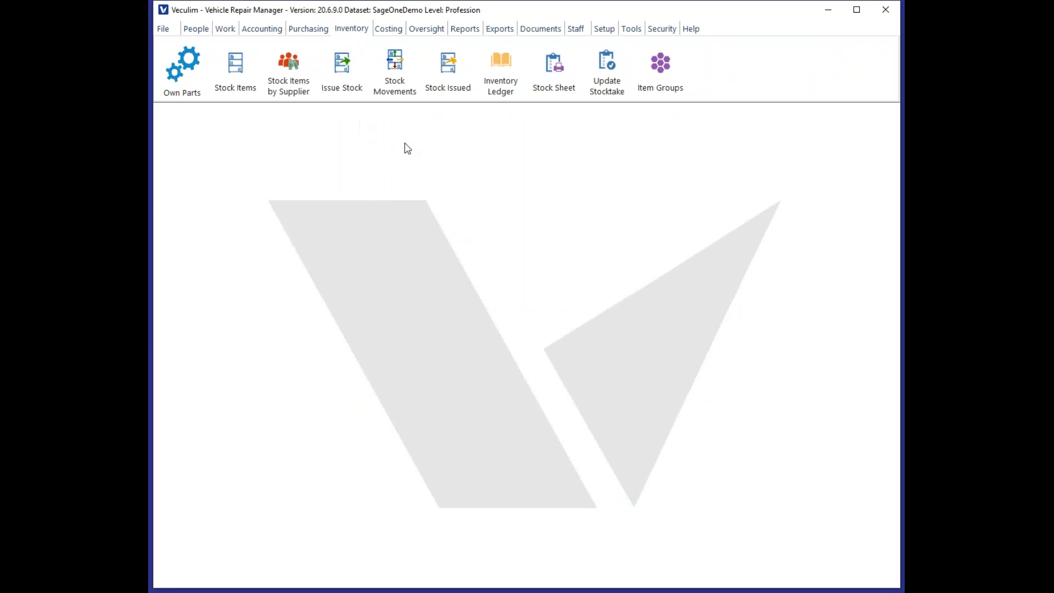
Display the stock issues for job 43 in Internal Costing, enlarge the list to review it, and close the costing windows
{"action": "left_click", "coordinate": [231, 31]}
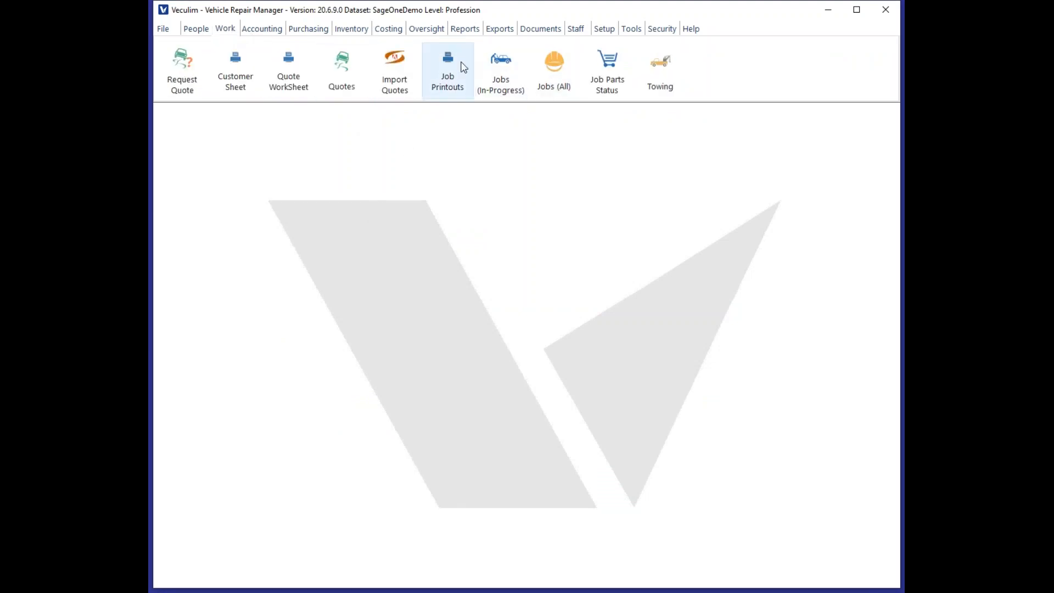
{"action": "left_click", "coordinate": [394, 30]}
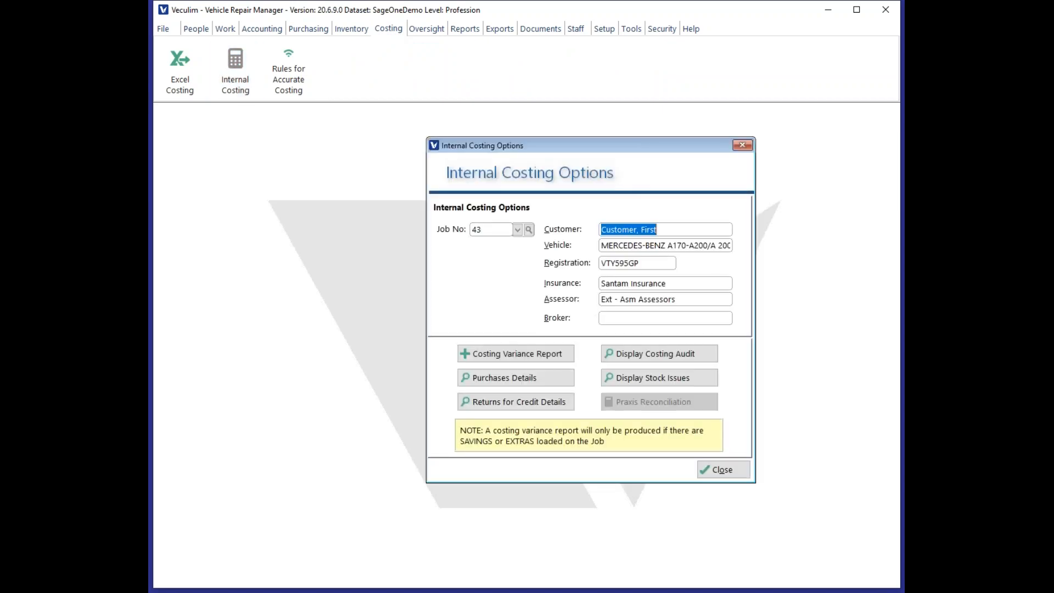
{"action": "left_click", "coordinate": [650, 383]}
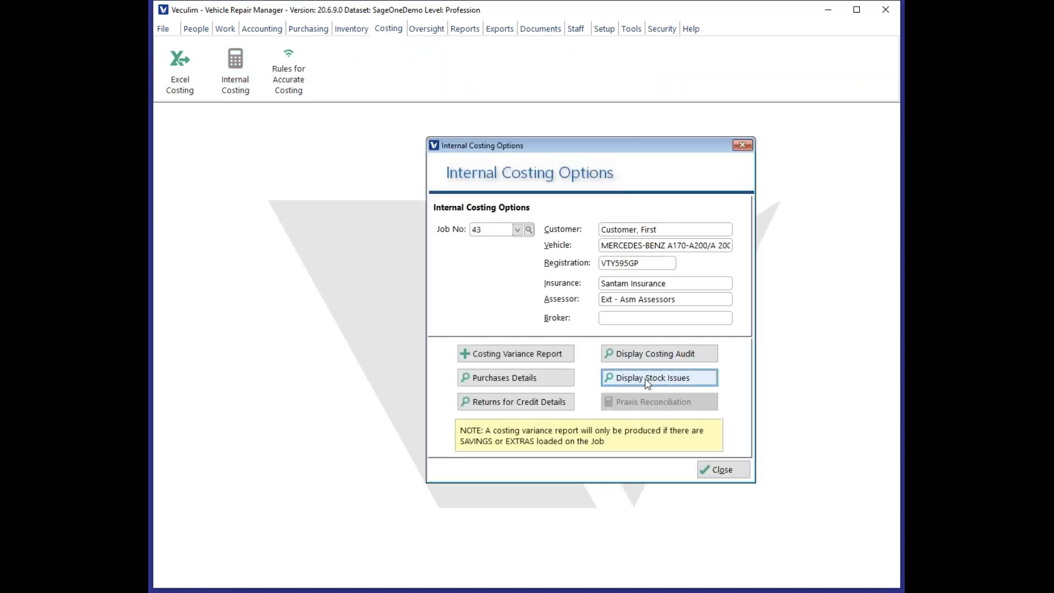
{"action": "left_click_drag", "start_coordinate": [550, 242], "coordinate": [467, 188]}
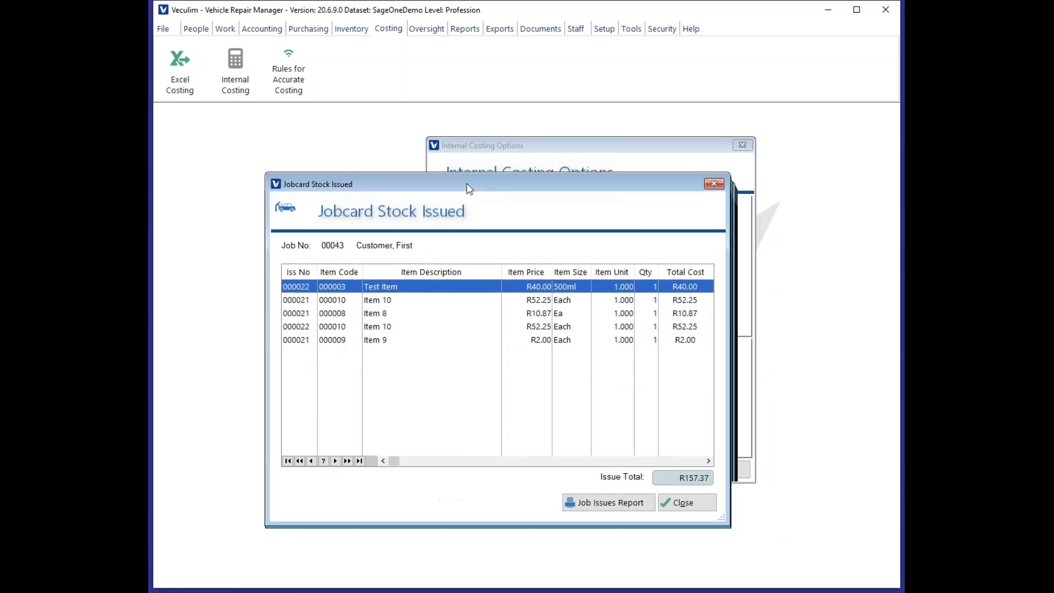
{"action": "left_click_drag", "start_coordinate": [728, 290], "coordinate": [803, 280]}
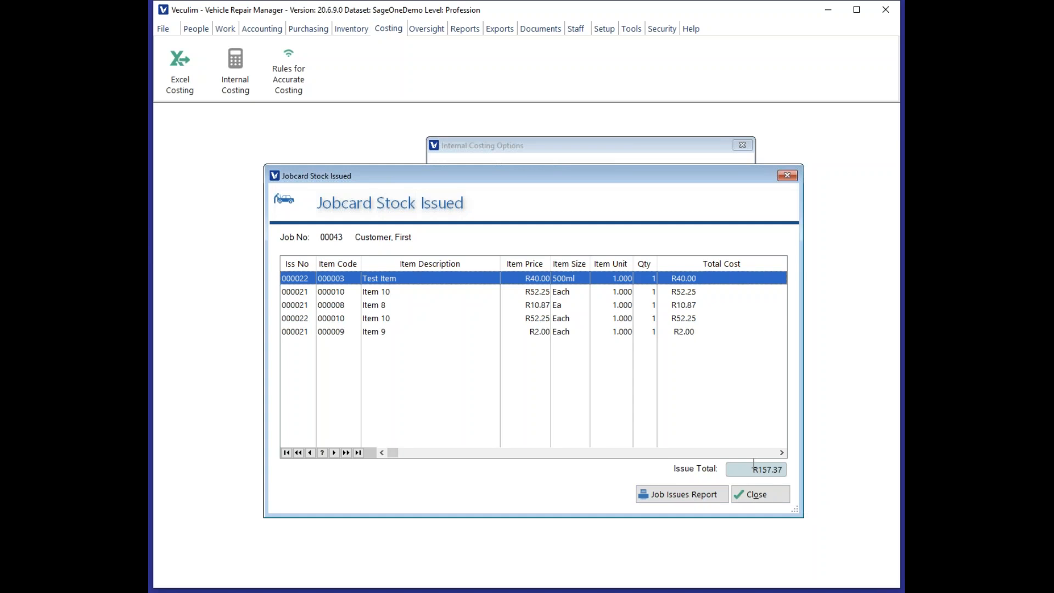
{"action": "left_click", "coordinate": [763, 495]}
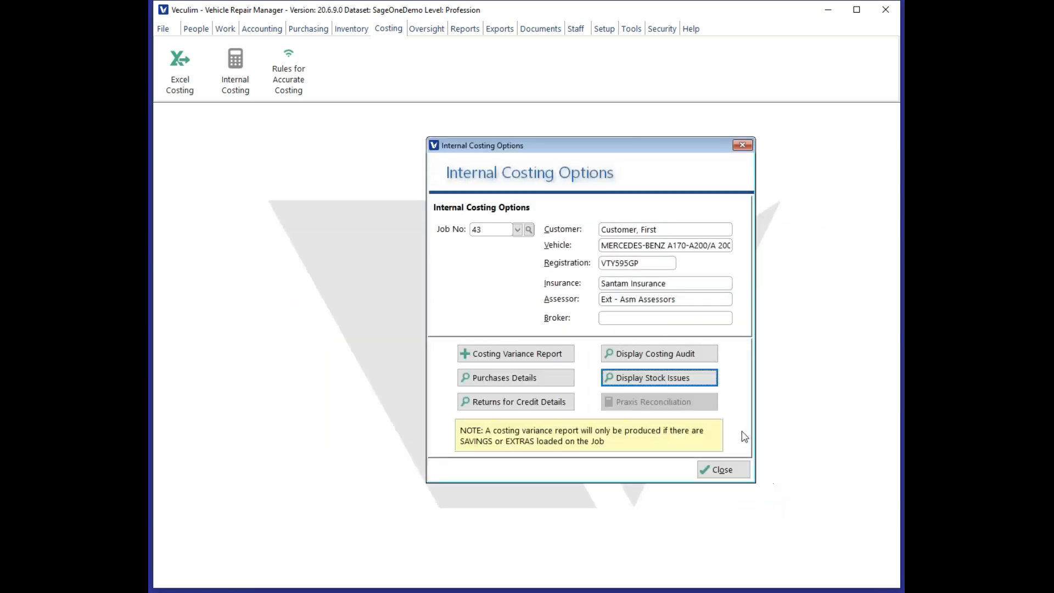
{"action": "left_click", "coordinate": [729, 468]}
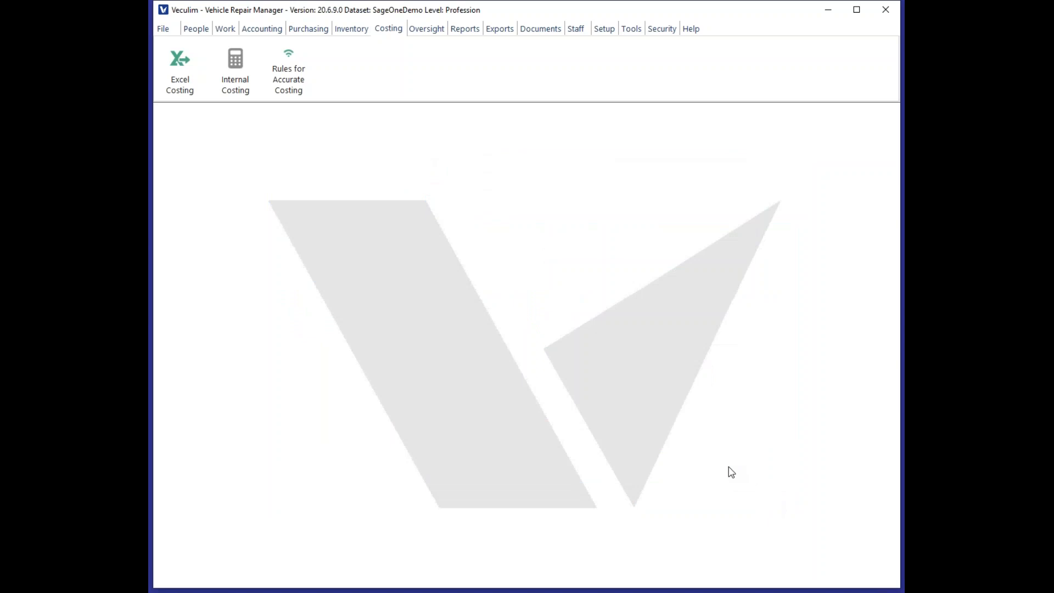